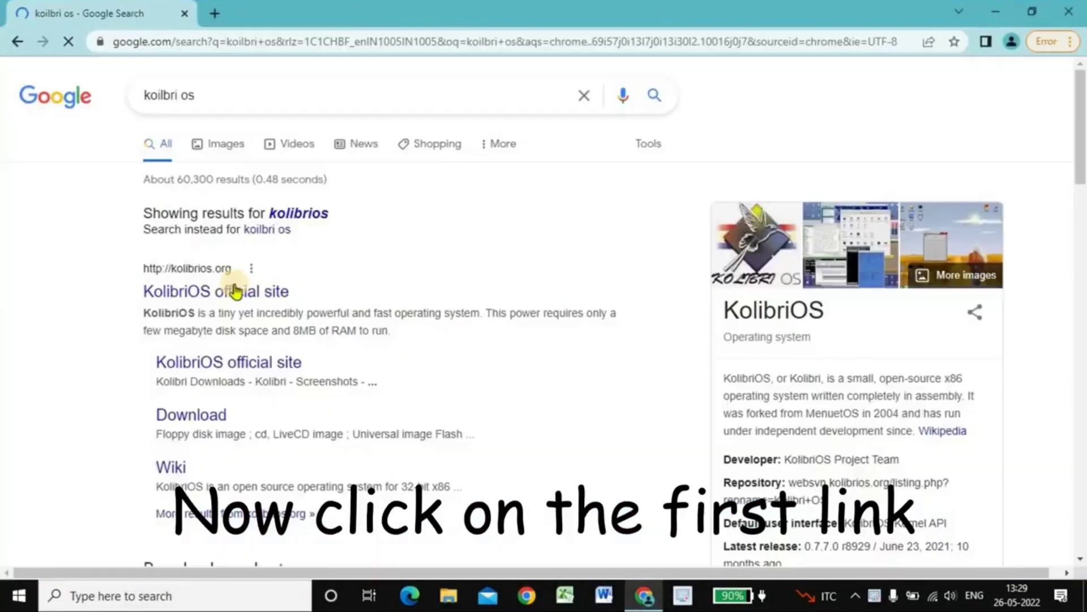
Open the KolibriOS official site from the search results and read through its home page introduction
left_click(243, 291)
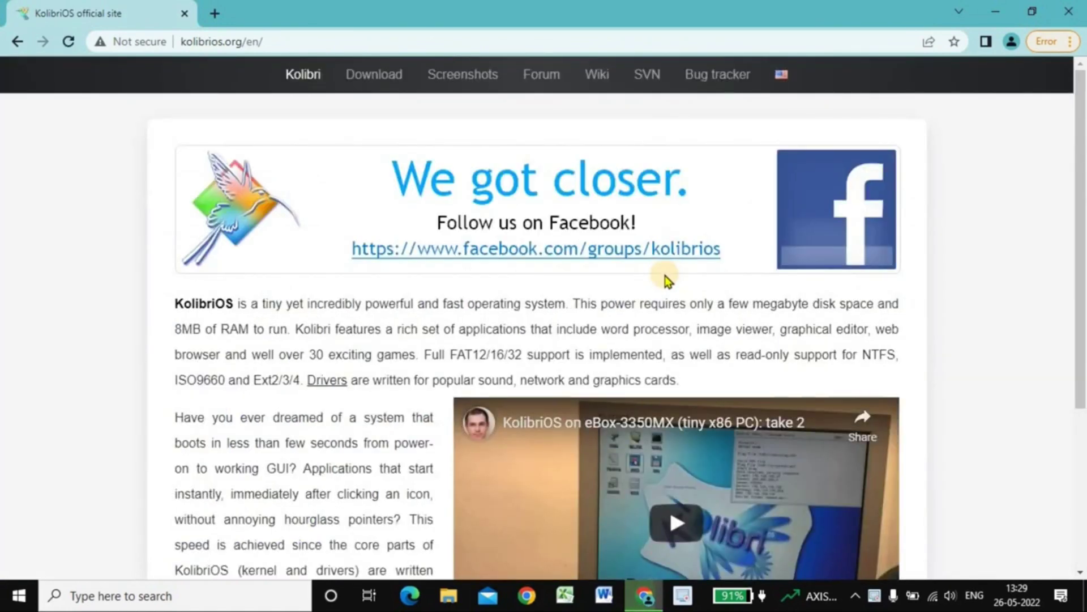
scroll(513, 323, "down", 4)
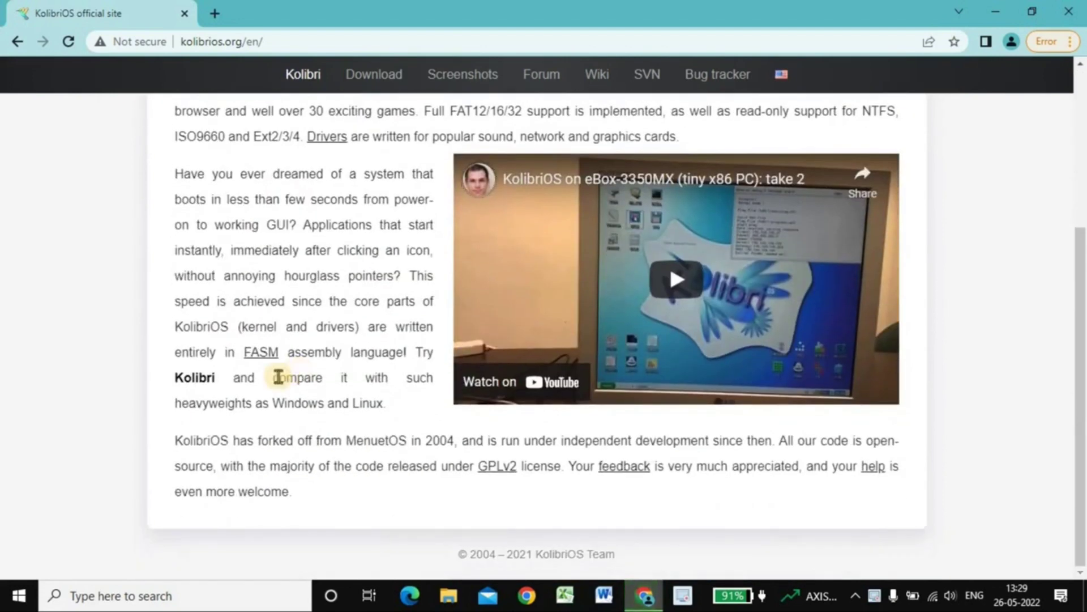
scroll(284, 388, "up", 3)
scroll(283, 388, "down", 3)
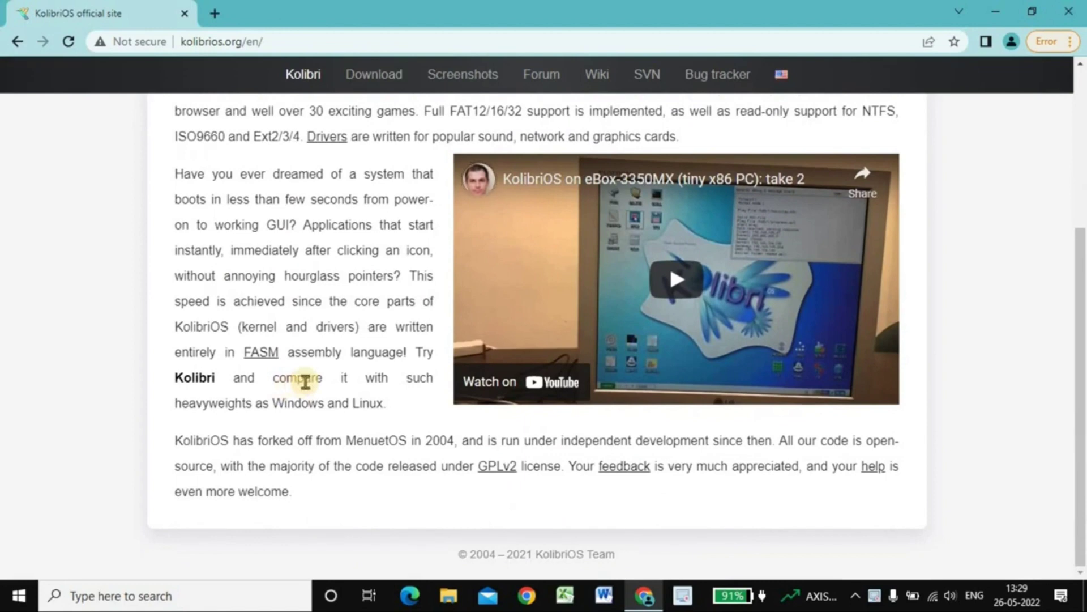
scroll(305, 381, "up", 4)
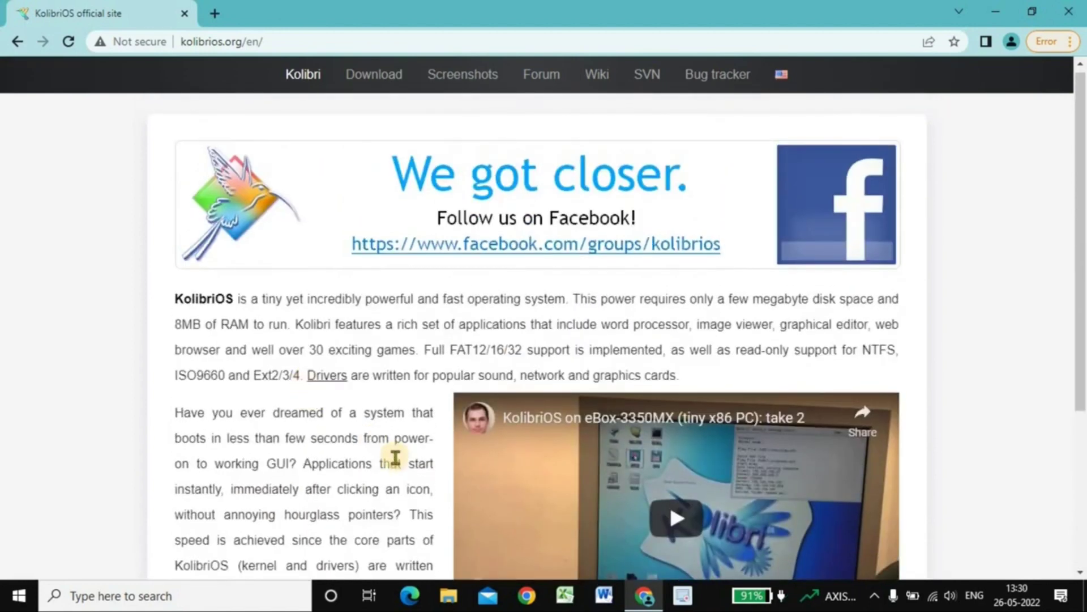
scroll(373, 463, "down", 3)
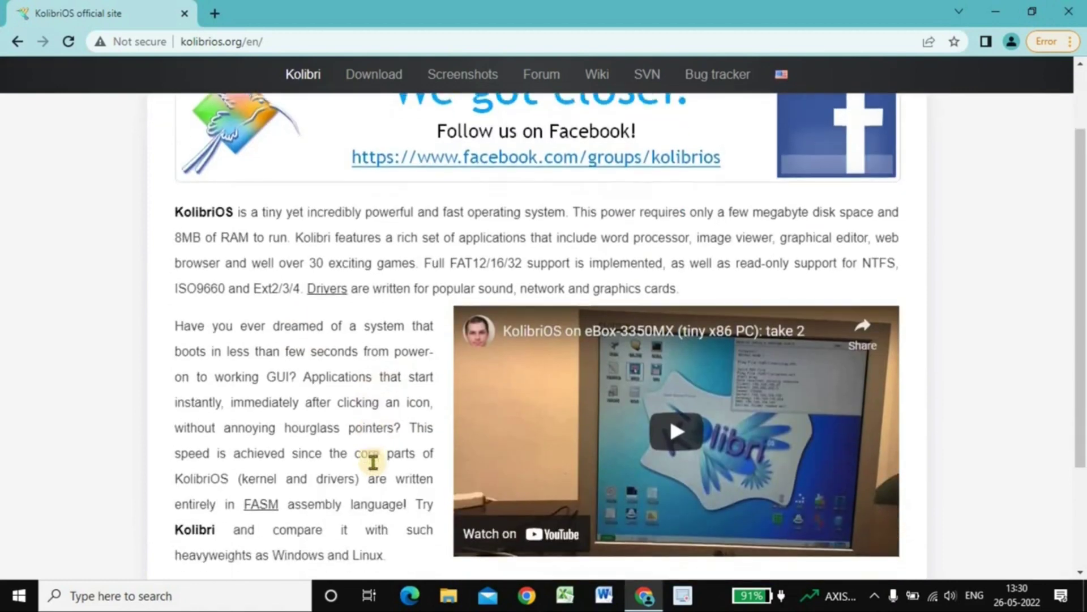
scroll(373, 462, "down", 2)
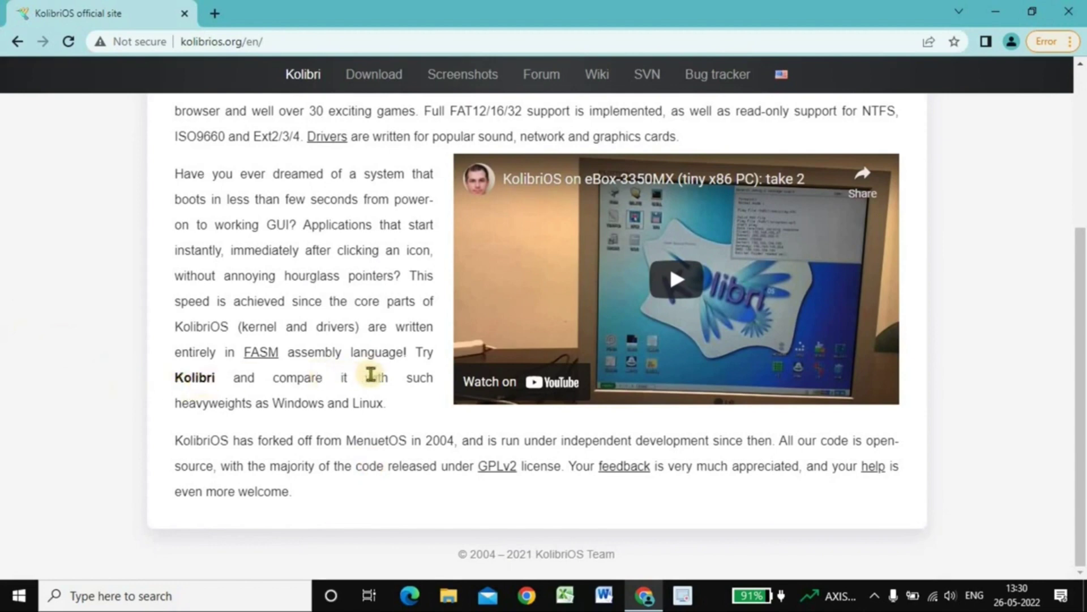
scroll(368, 376, "up", 3)
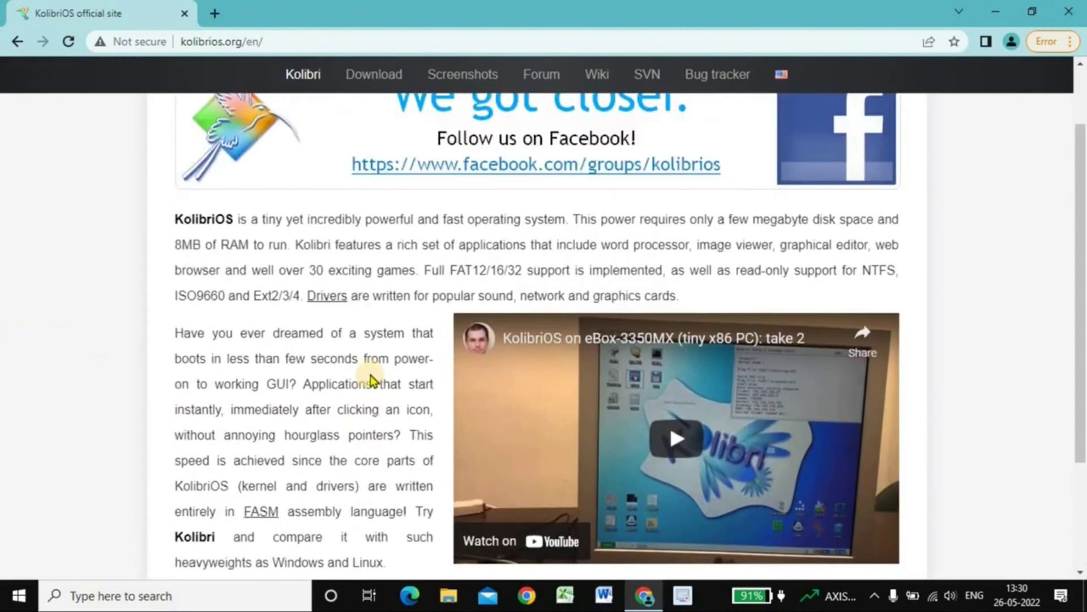
Download the English LiveCD image of KolibriOS and check it in the browser's download list, closing the KolibriOS page
left_click(376, 74)
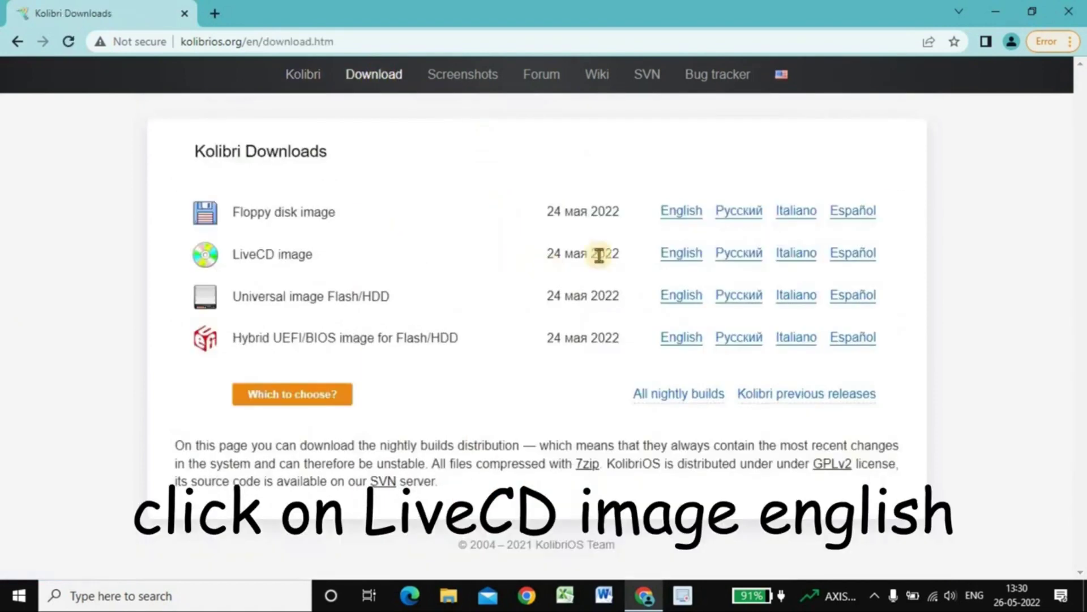
left_click(686, 253)
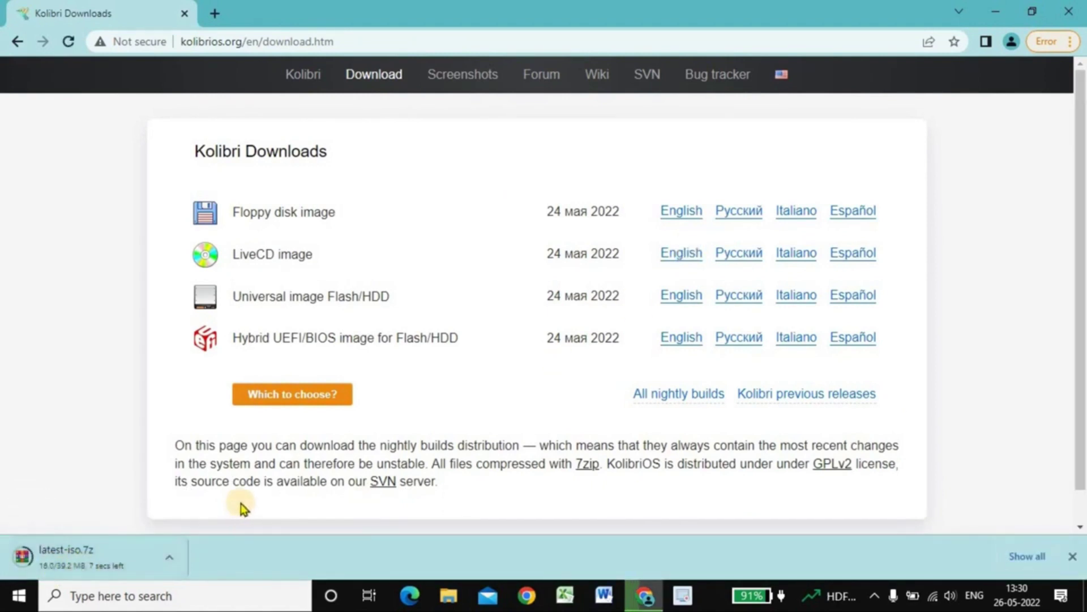
key("ctrl+j")
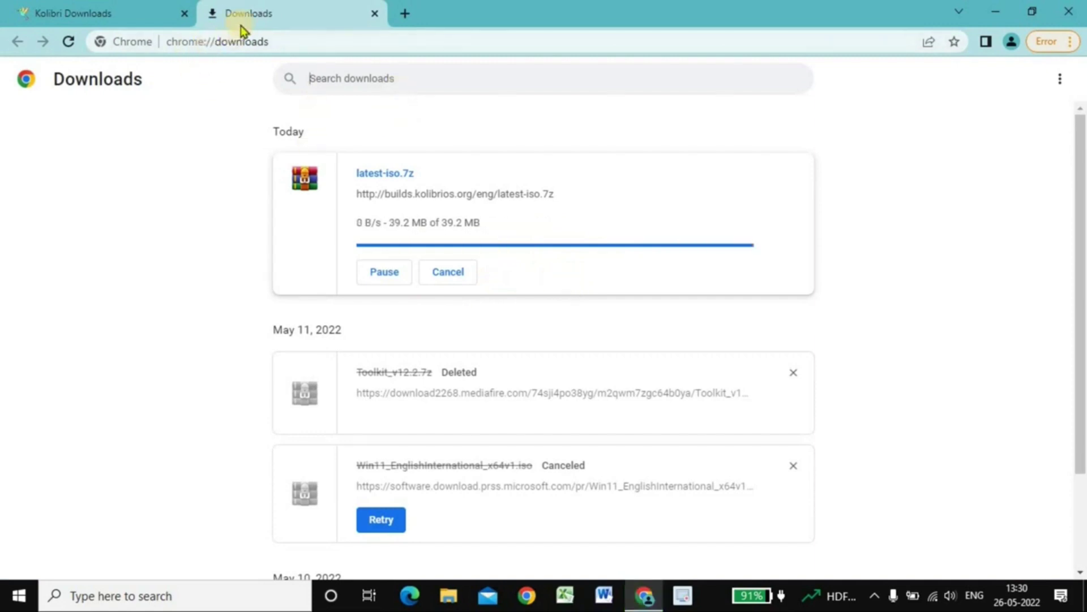
left_click(184, 17)
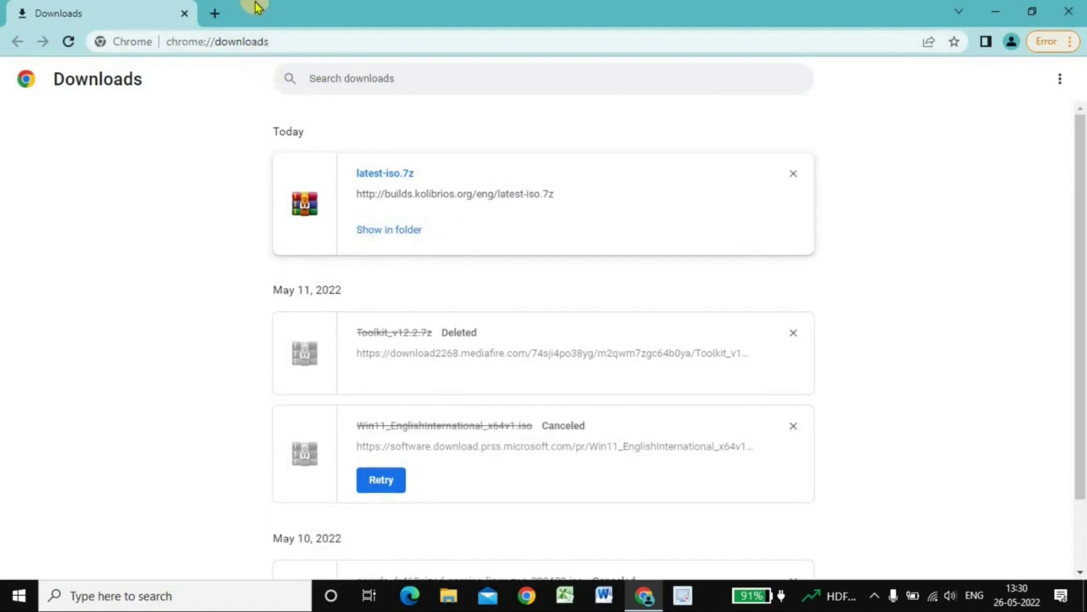
Search the web for "rufus" in a new tab and open the official rufus.ie site
left_click(214, 13)
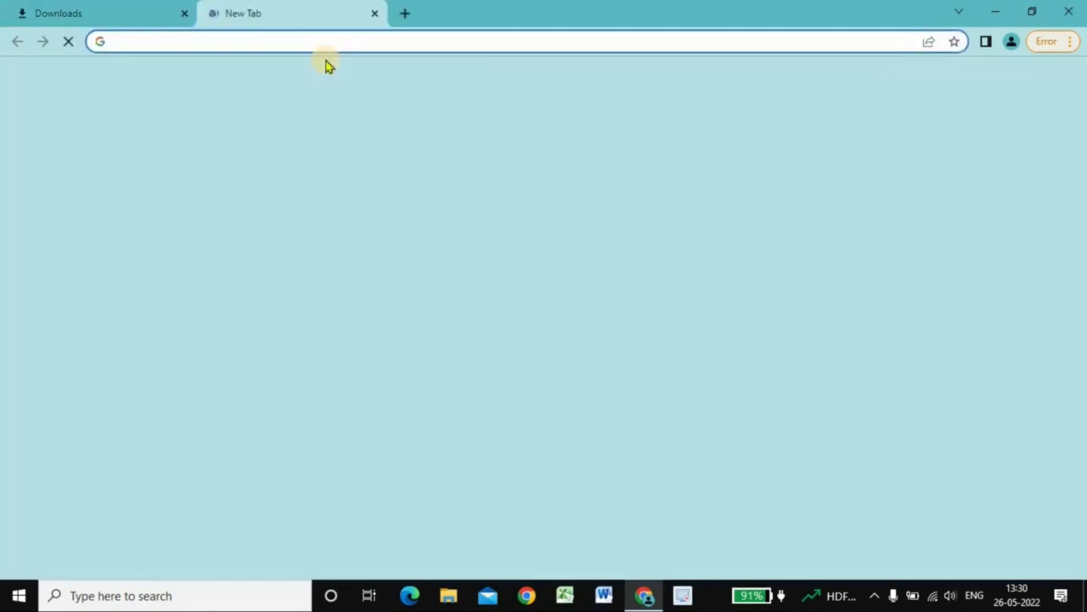
type("ruf")
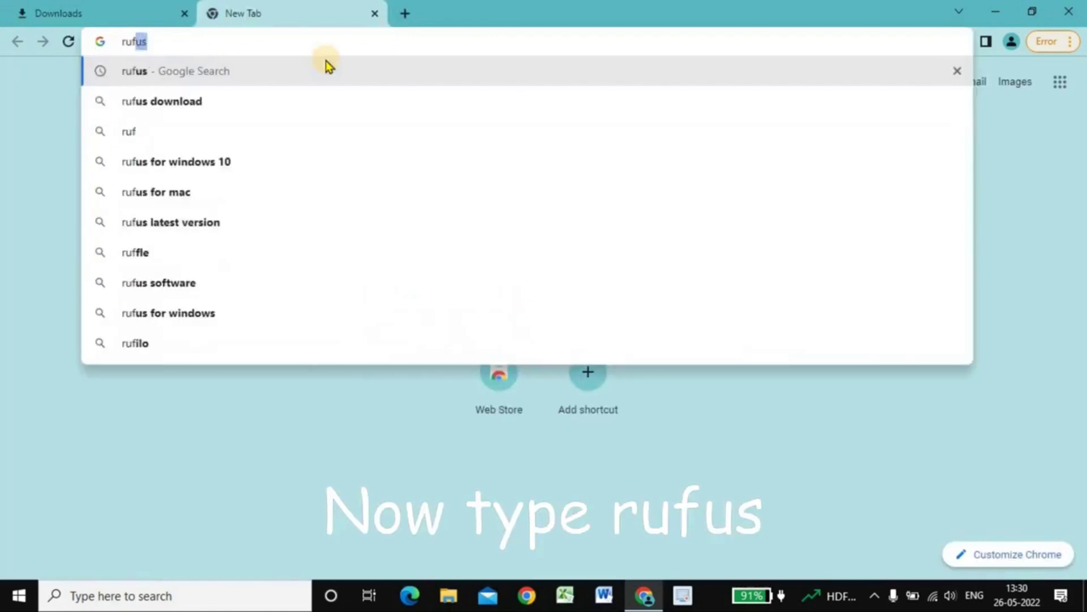
type("us")
key("Return")
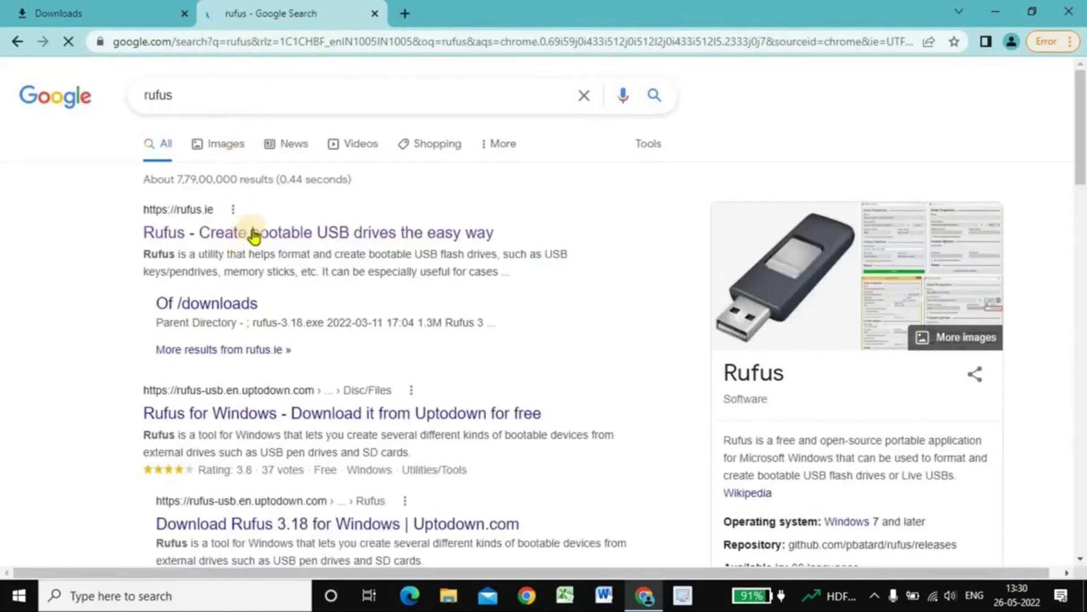
left_click(291, 234)
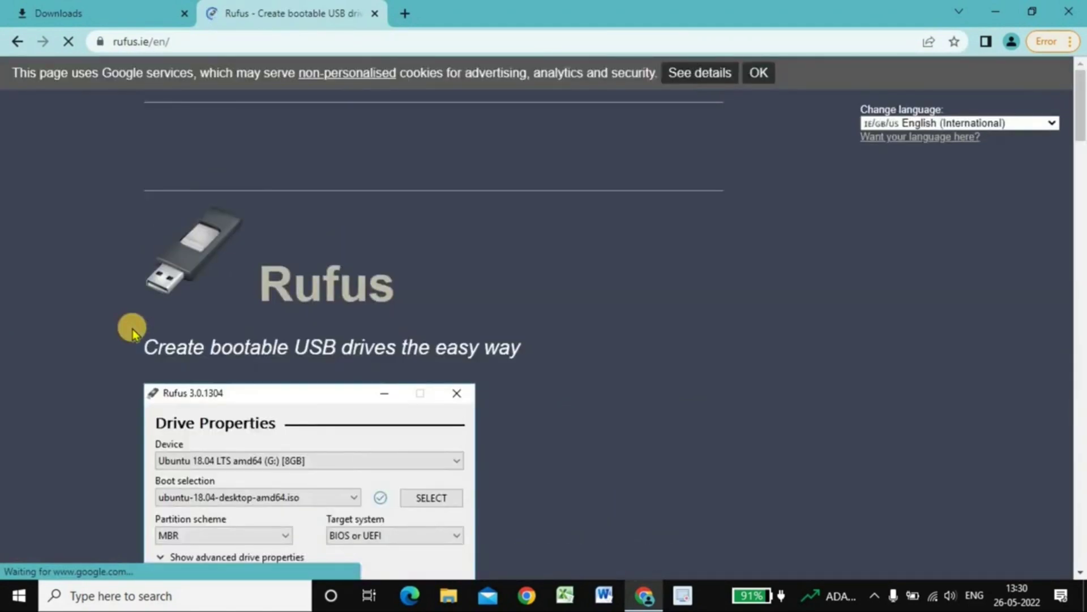
Download the standard Rufus 3.18 release from the Download section of the page
scroll(131, 329, "down", 15)
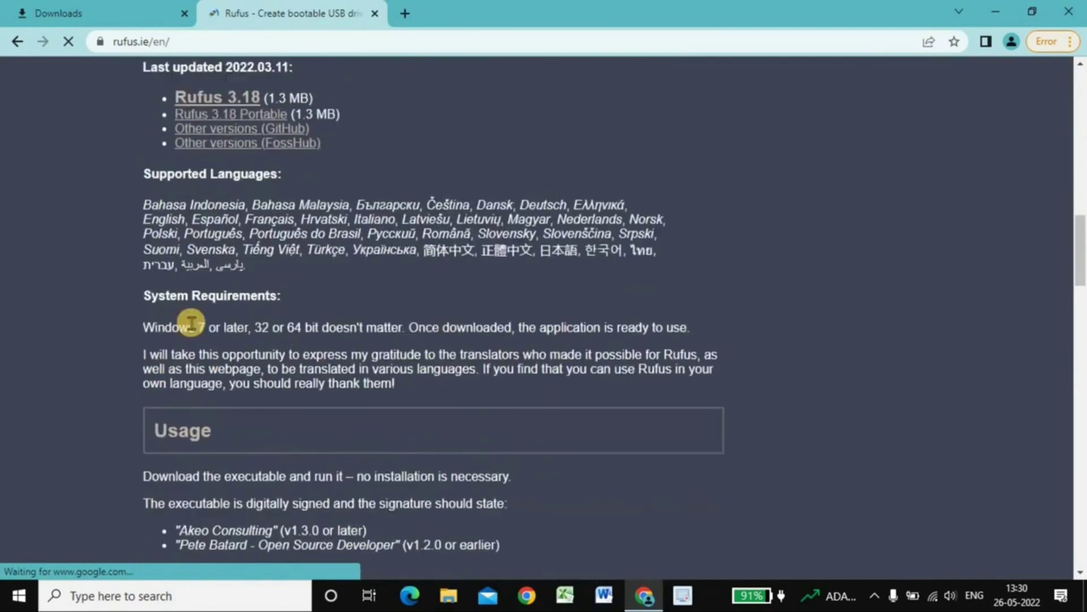
scroll(191, 323, "up", 3)
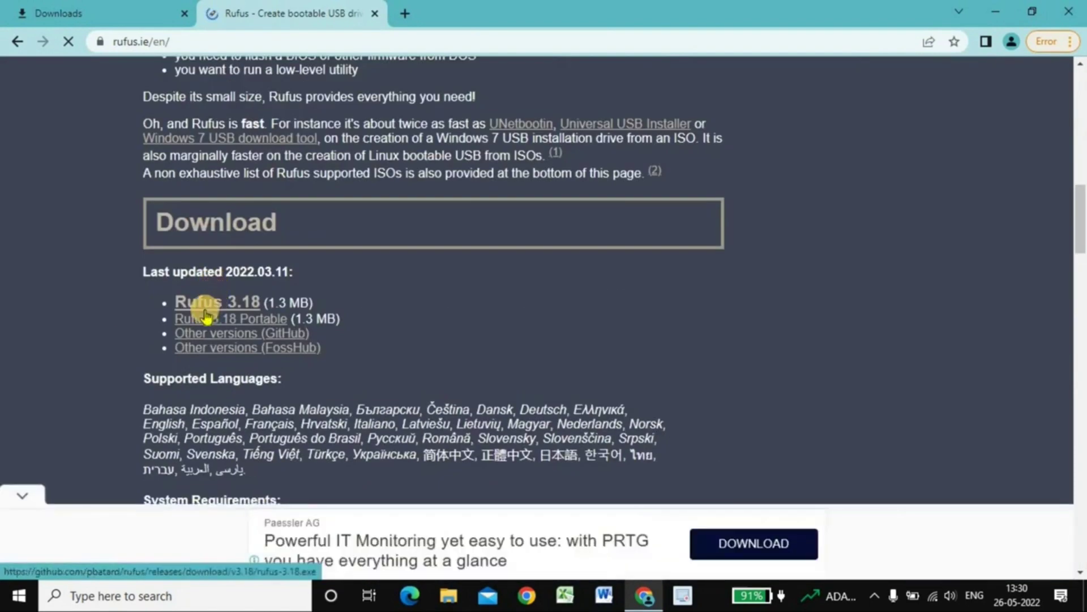
left_click(204, 306)
left_click(14, 488)
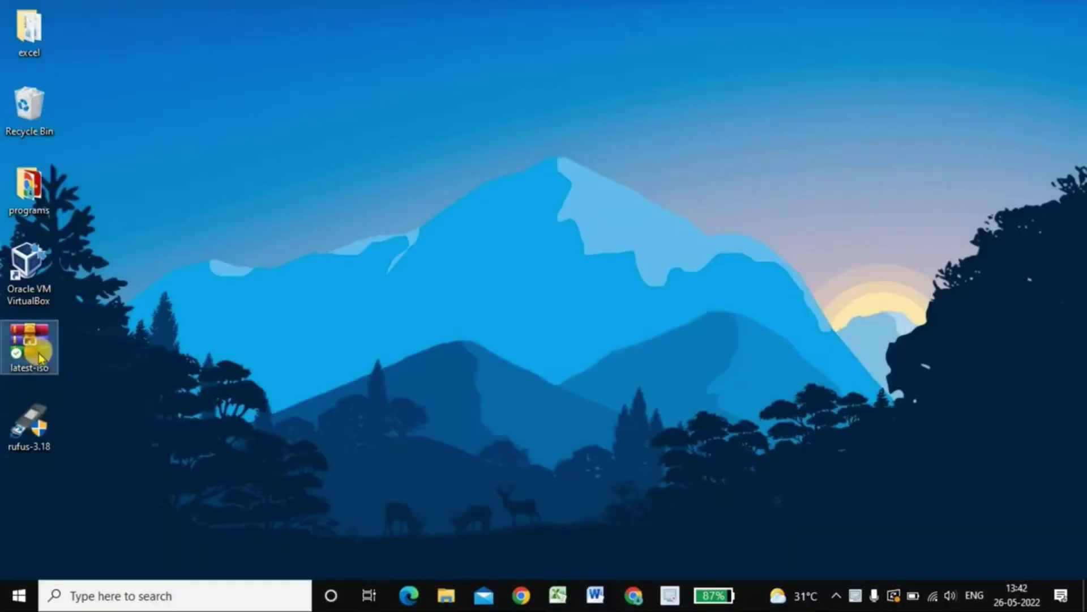
Extract the latest-iso archive on the desktop into a latest-iso folder beside it
right_click(34, 340)
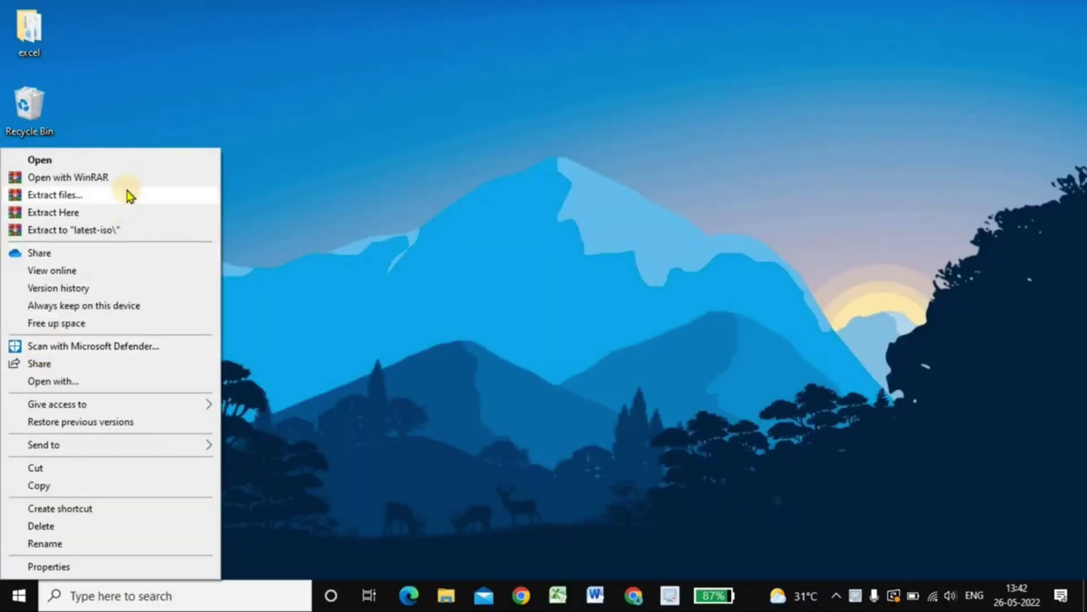
left_click(131, 197)
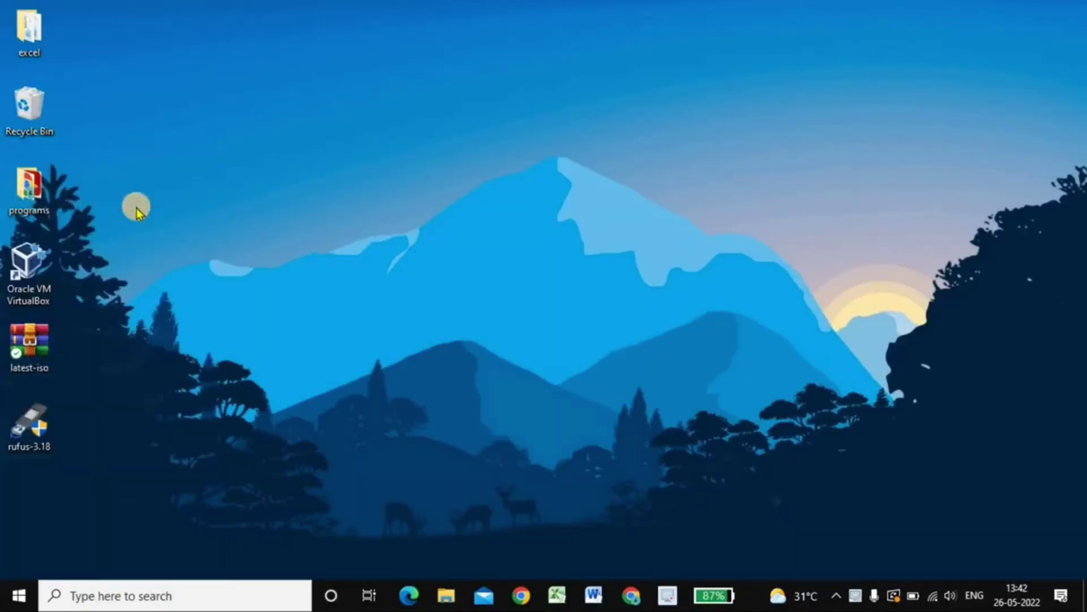
left_click(583, 477)
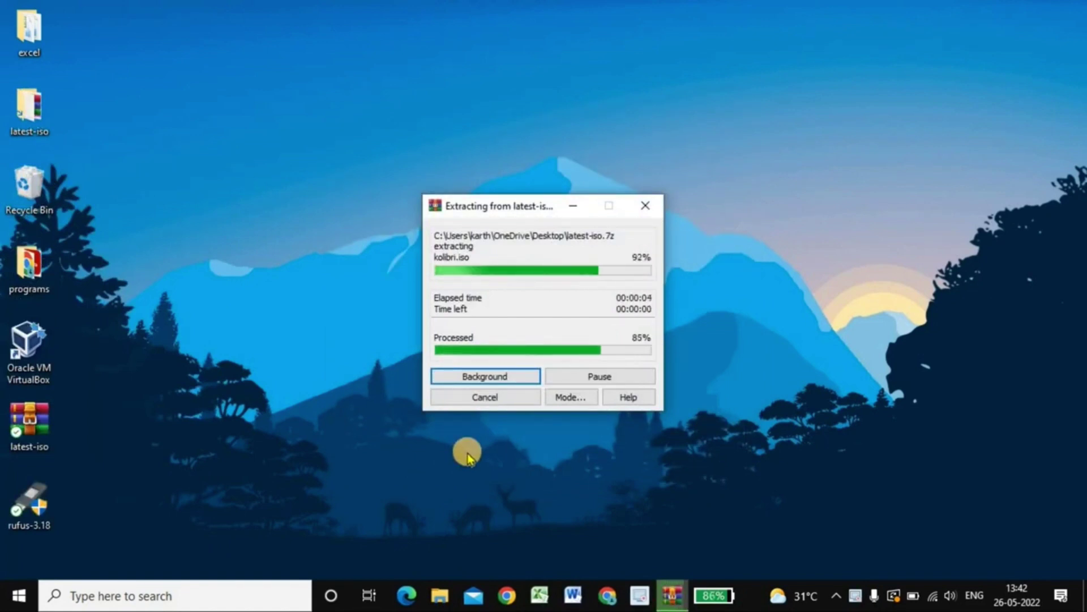
Check the size of the kolibri image in the extracted latest-iso folder through its properties, closing the folder when done
left_click(44, 126)
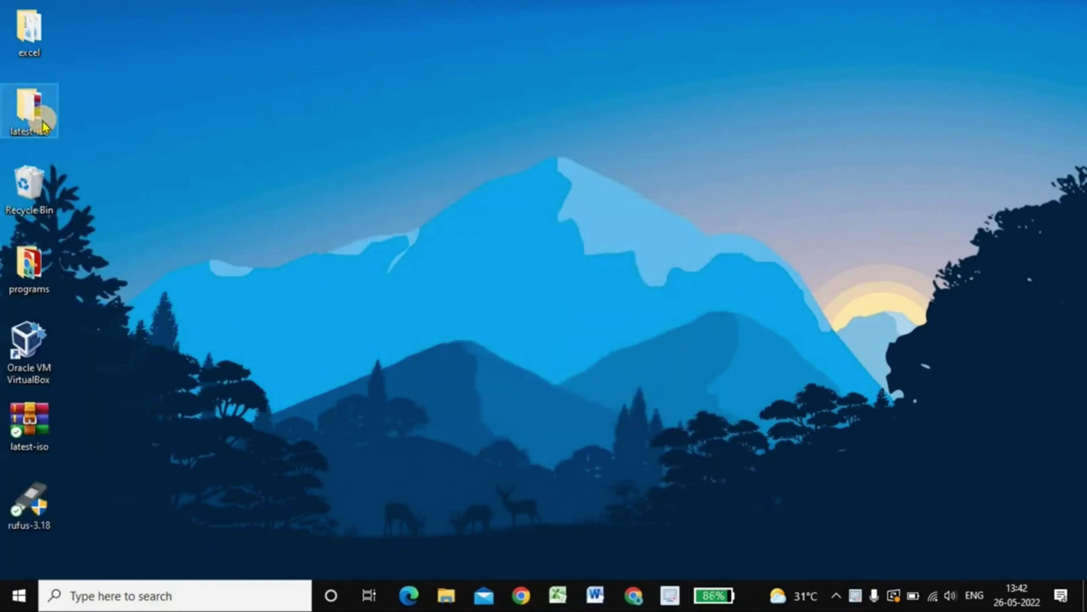
double_click(44, 125)
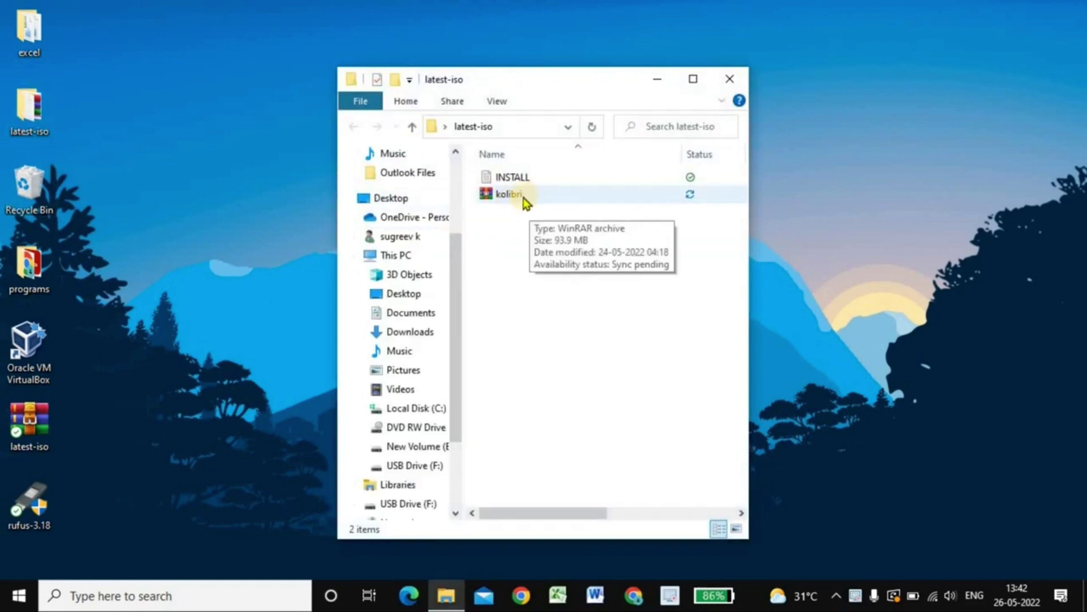
left_click(575, 198)
right_click(575, 200)
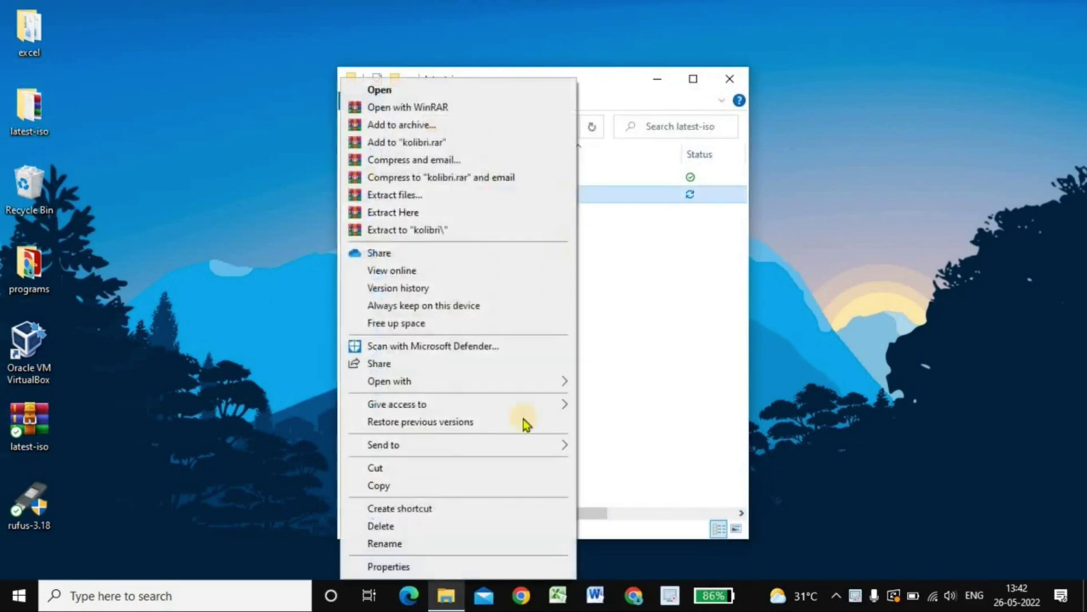
left_click(474, 567)
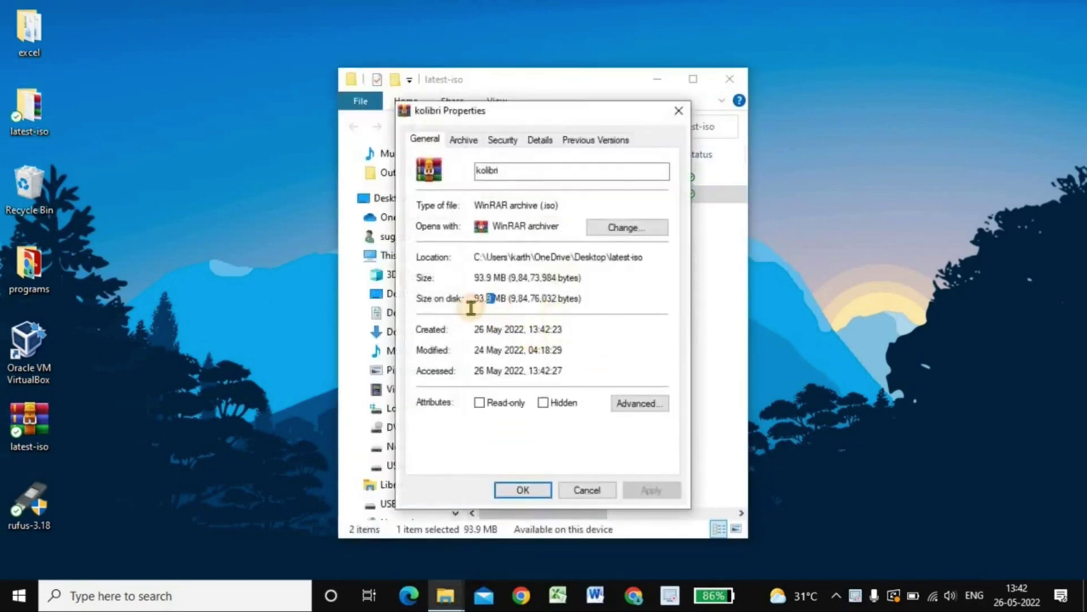
left_click(572, 488)
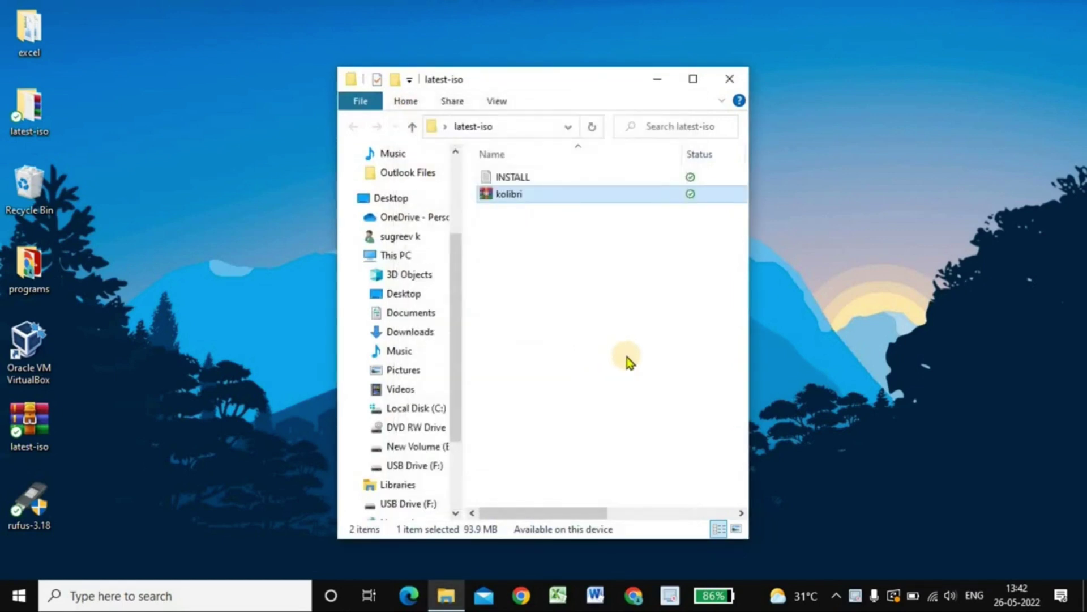
left_click(731, 79)
Launch rufus-3.18 from the desktop, allow it to run, and decline online update checks
double_click(22, 508)
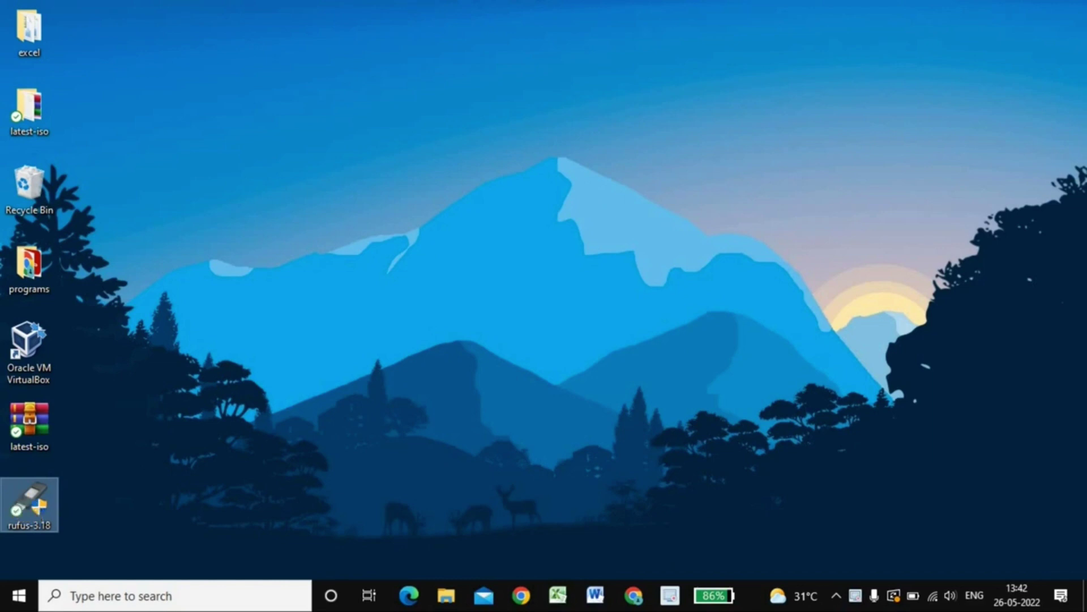
left_click(490, 404)
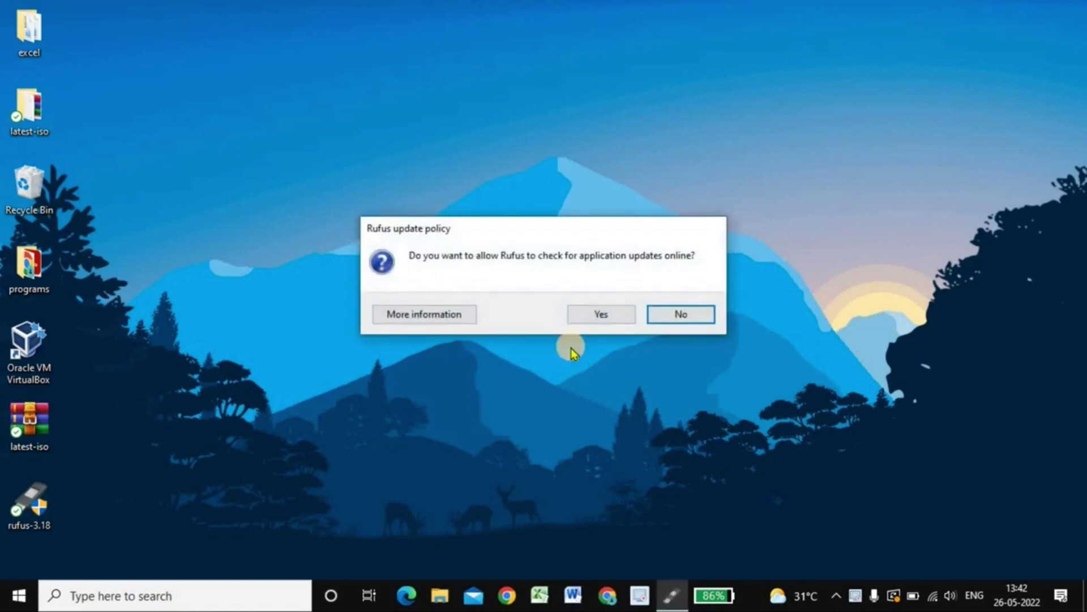
left_click(652, 319)
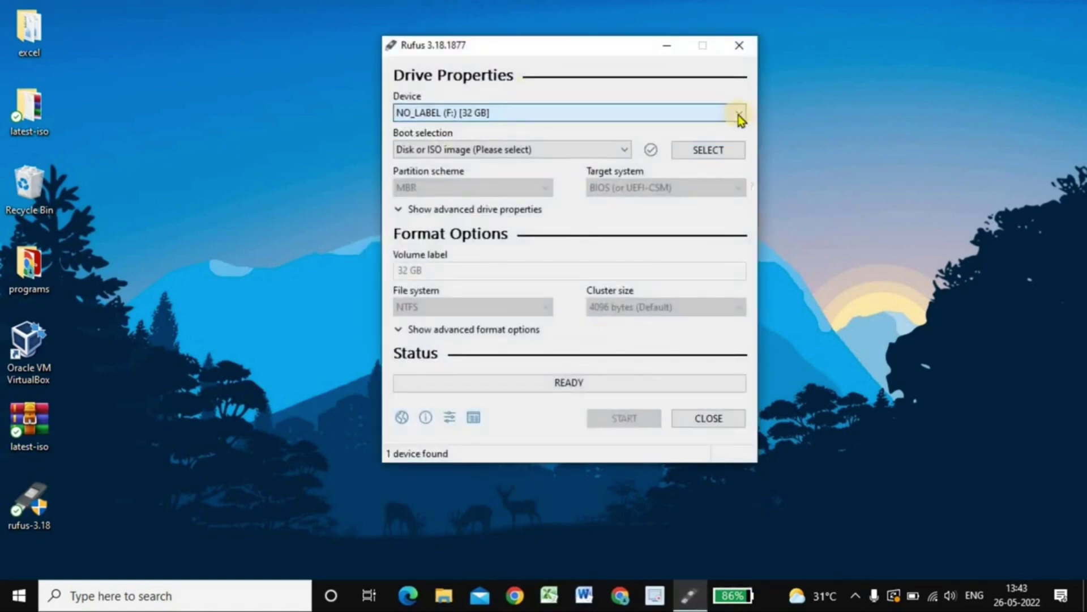
Select kolibri.iso from the latest-iso folder on the desktop as the Rufus boot image
left_click(694, 160)
left_click(694, 160)
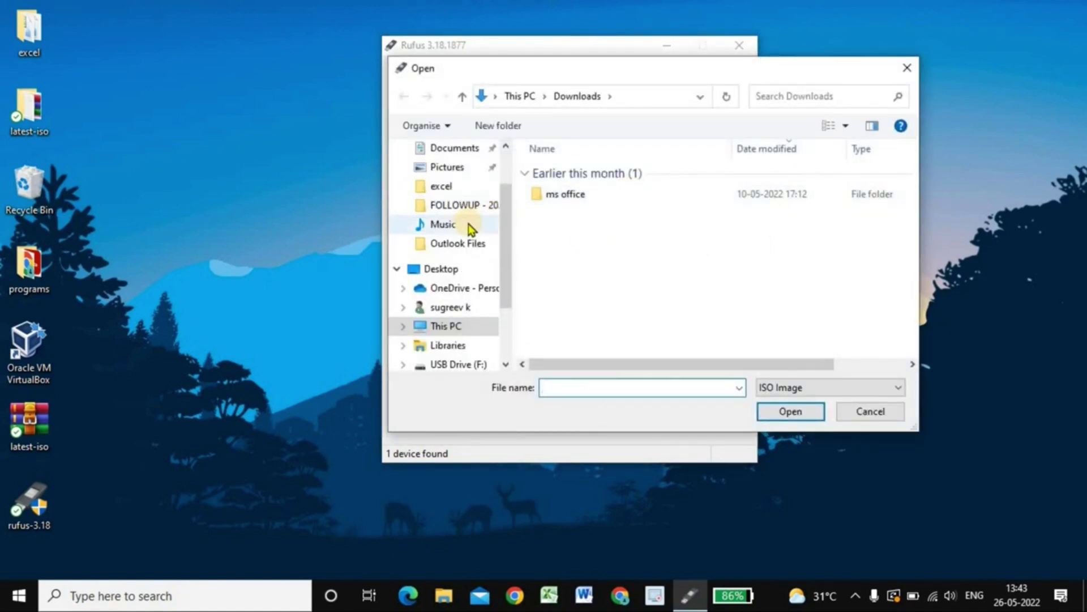
scroll(467, 223, "up", 1)
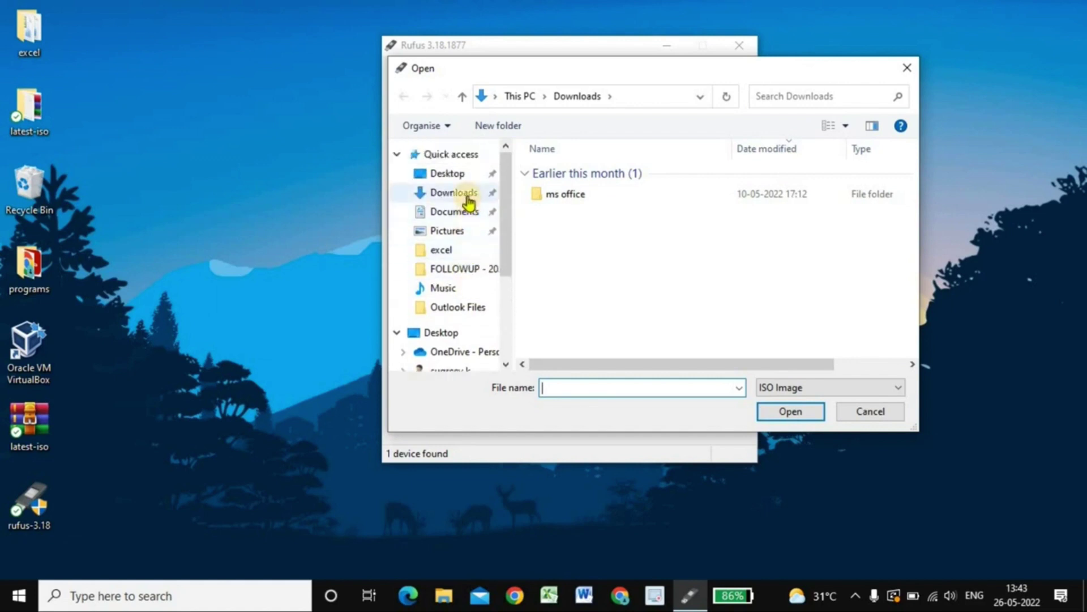
left_click(467, 198)
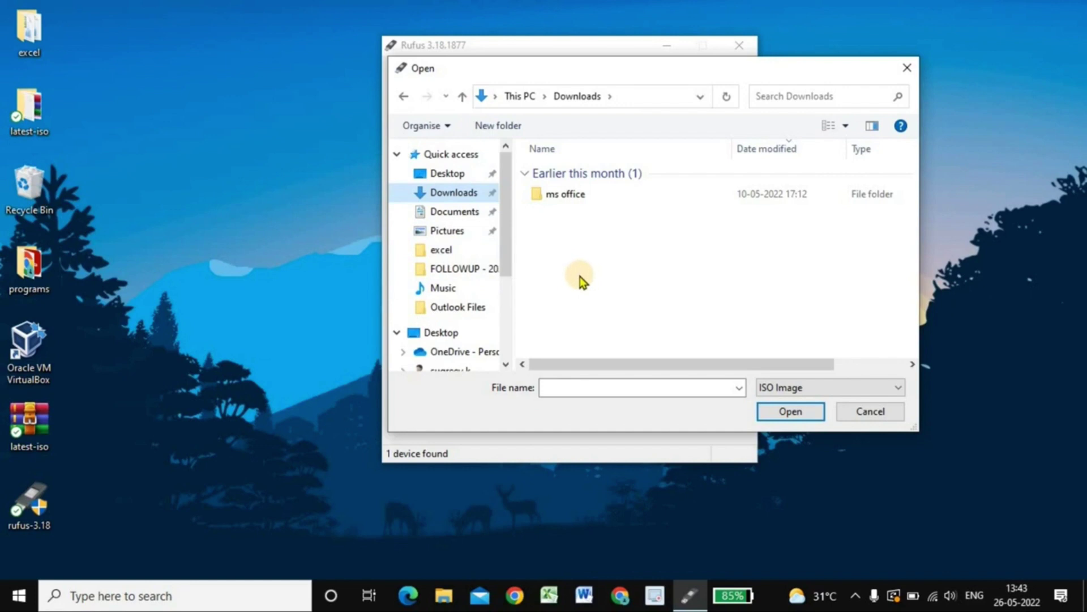
left_click(464, 173)
double_click(550, 188)
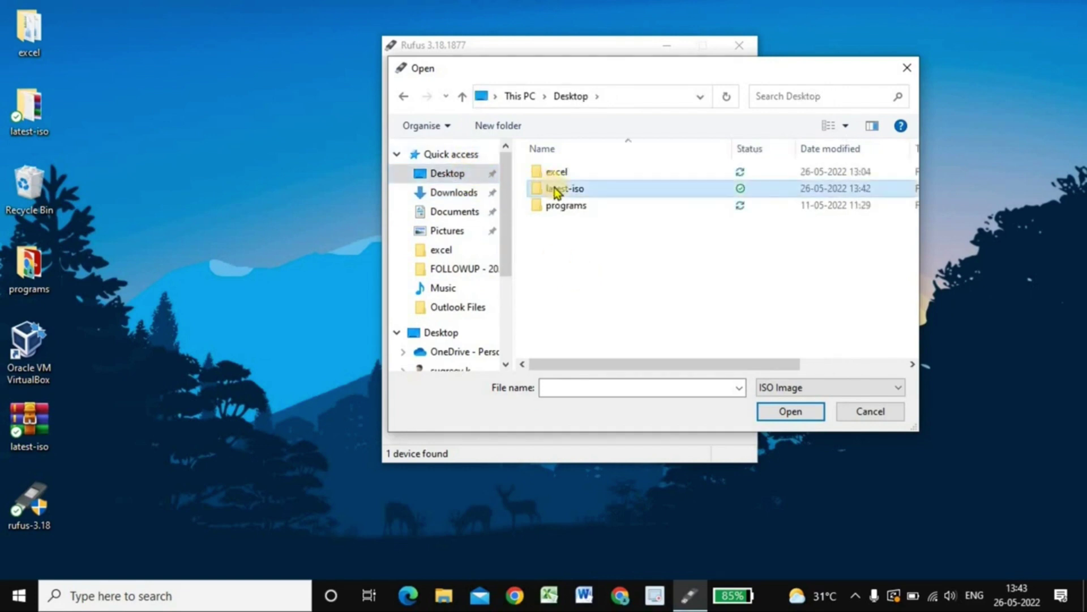
left_click(558, 172)
left_click(770, 410)
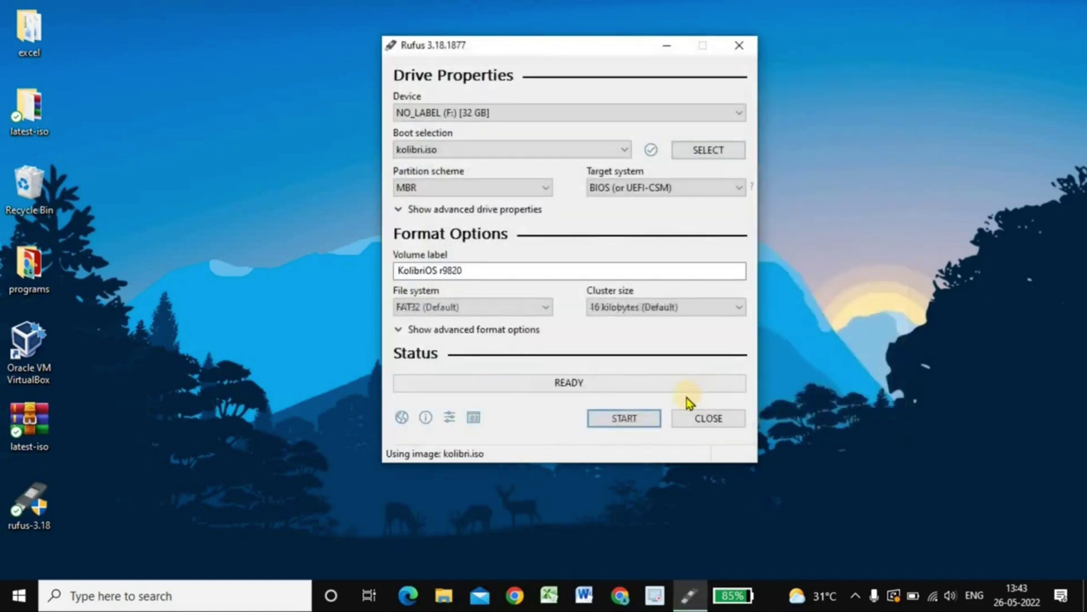
Start writing kolibri.iso to the 32 GB USB drive (F:) and confirm the operation
left_click(622, 420)
left_click(623, 360)
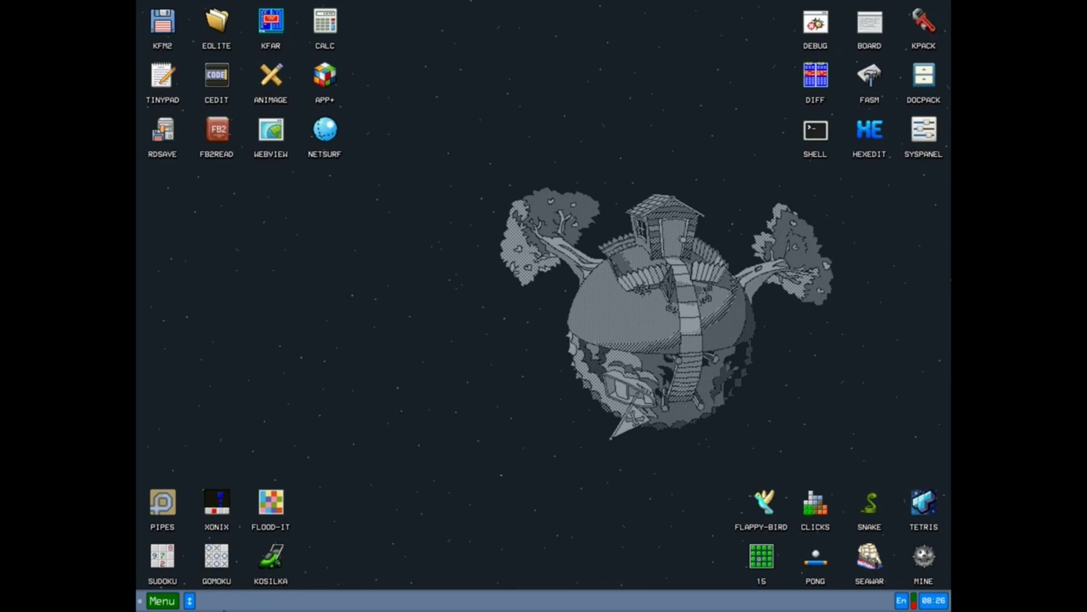
left_click(161, 604)
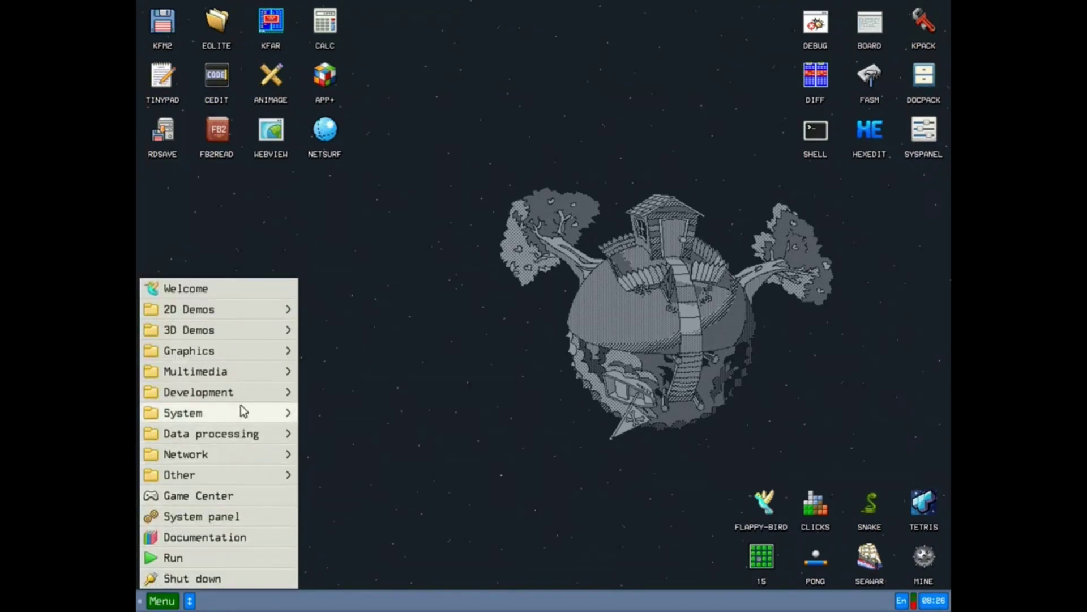
mouse_move(239, 412)
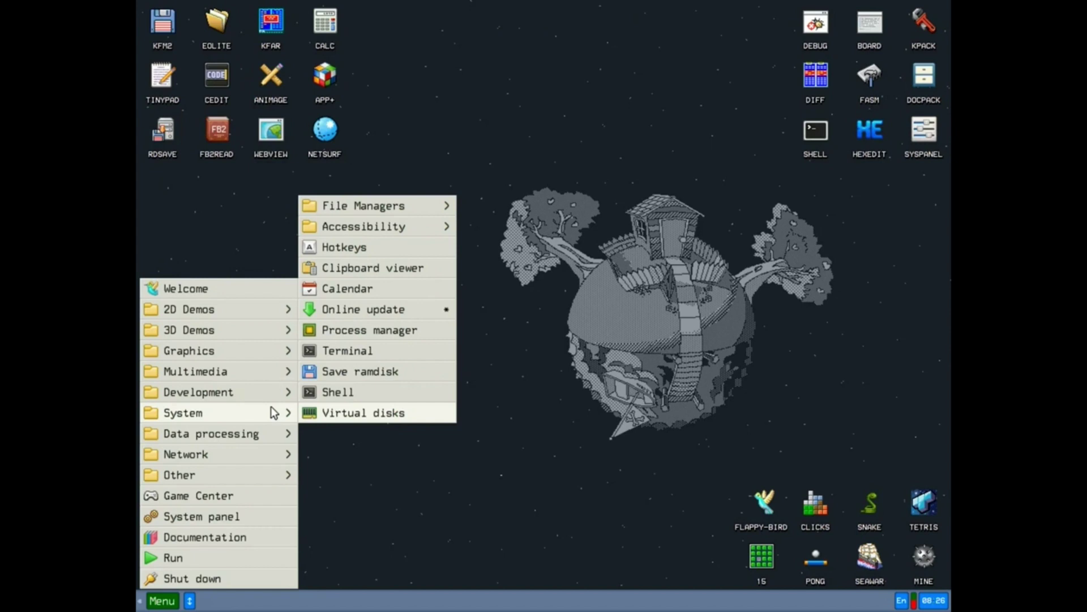
mouse_move(268, 313)
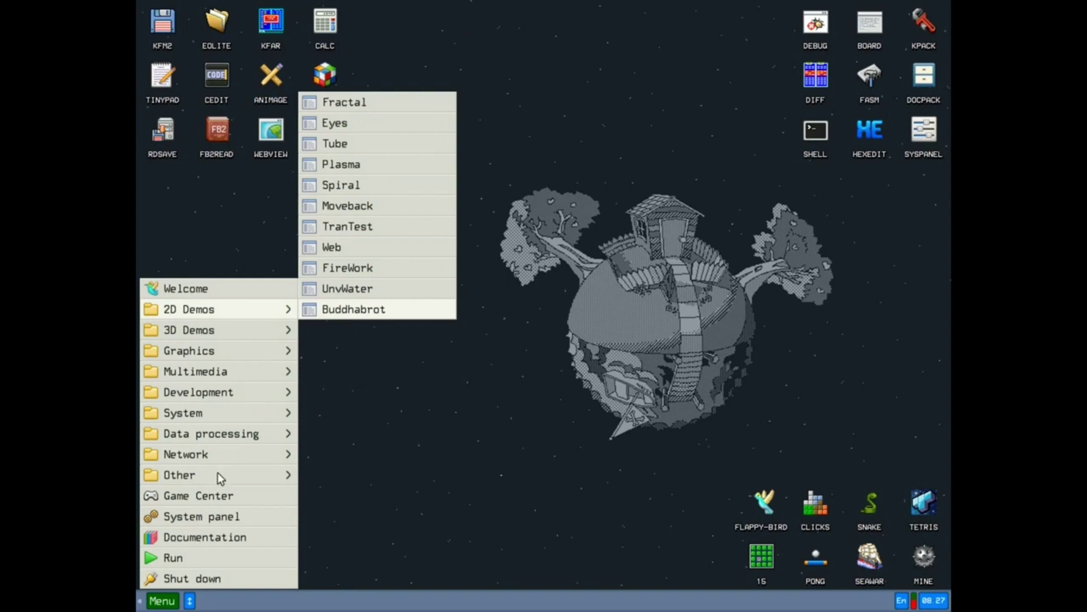
mouse_move(219, 477)
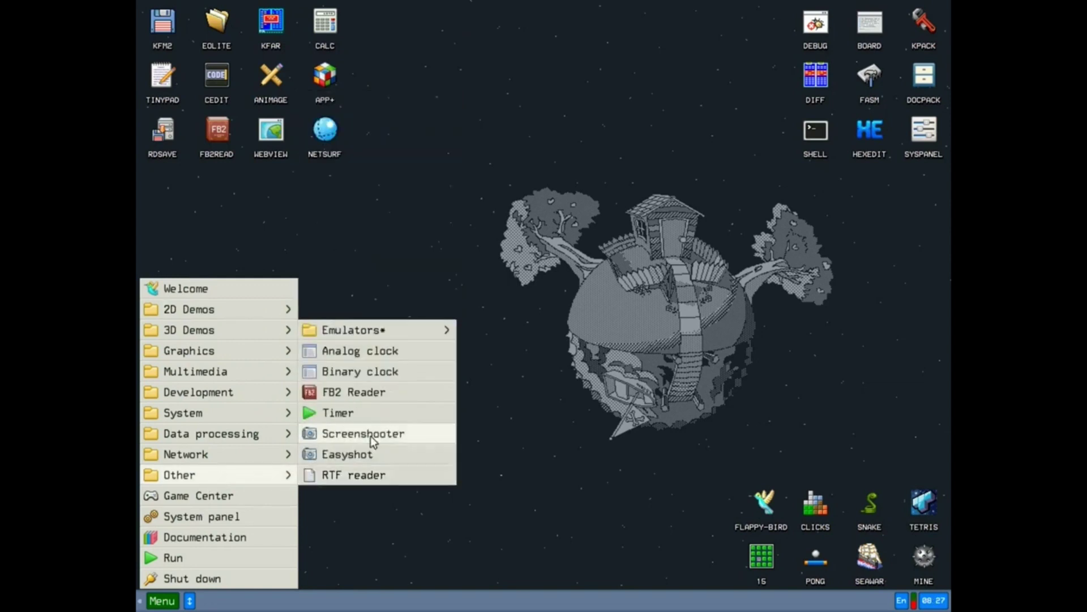
left_click(577, 382)
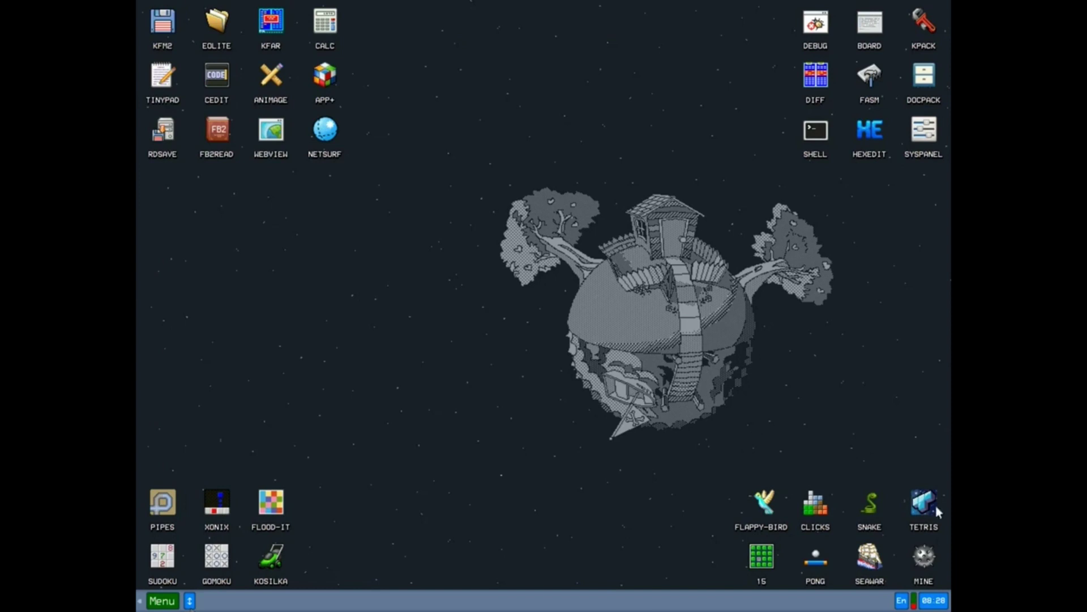
Launch the Snake game from the desktop and play a round in Classic mode, steering the snake towards the yellow food squares
left_click(871, 503)
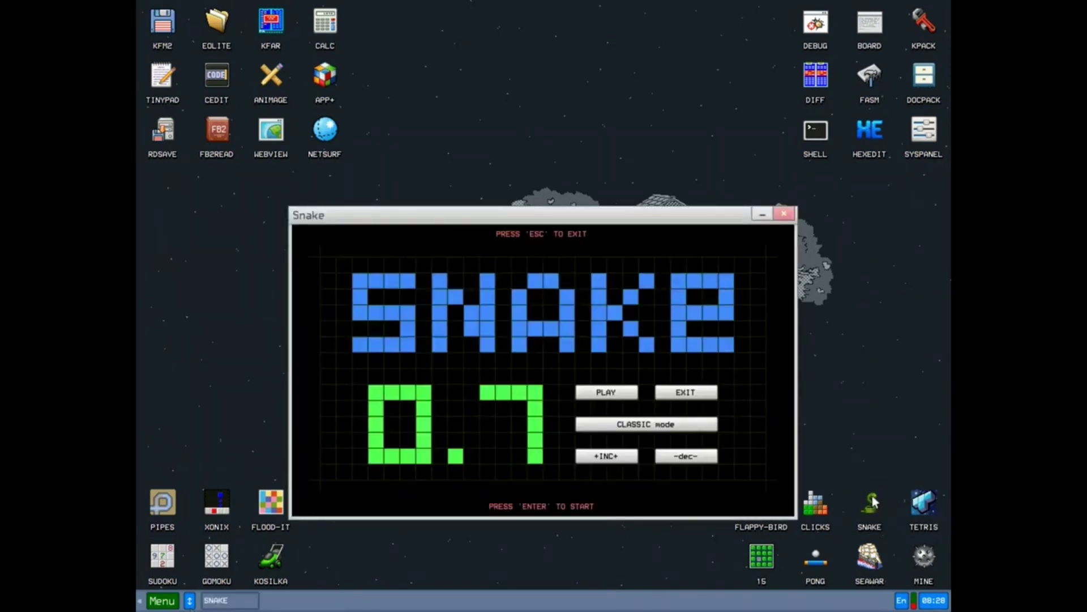
left_click(595, 392)
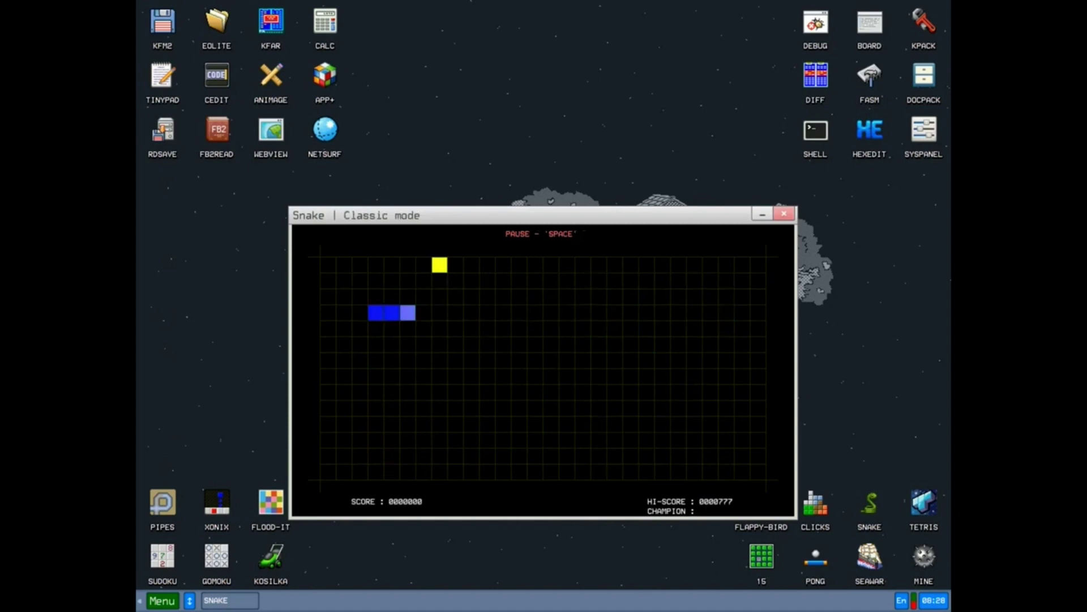
key("Up")
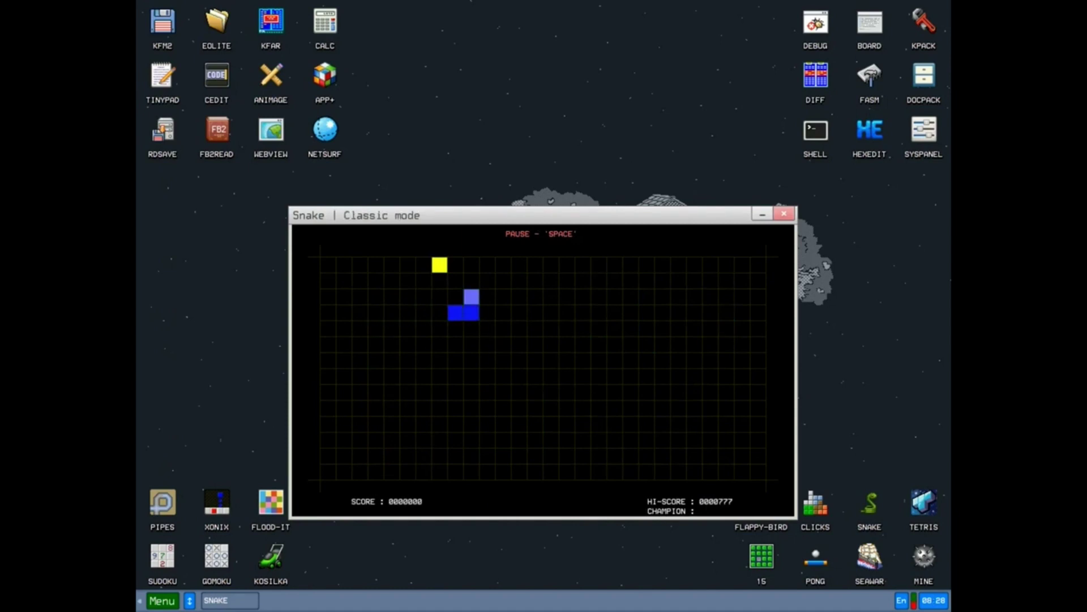
key("Left")
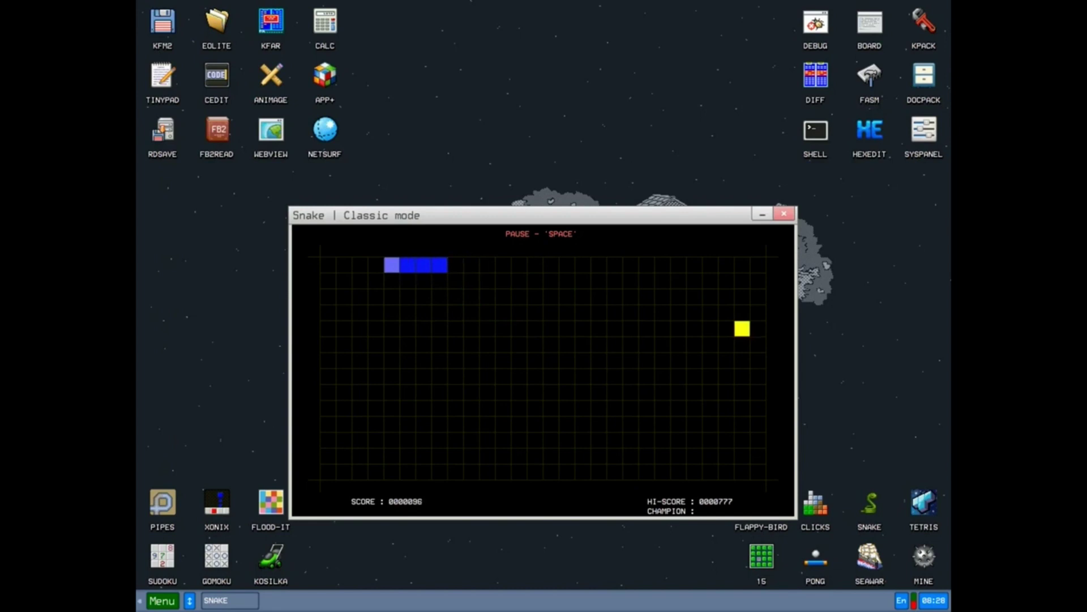
key("Down")
key("Right")
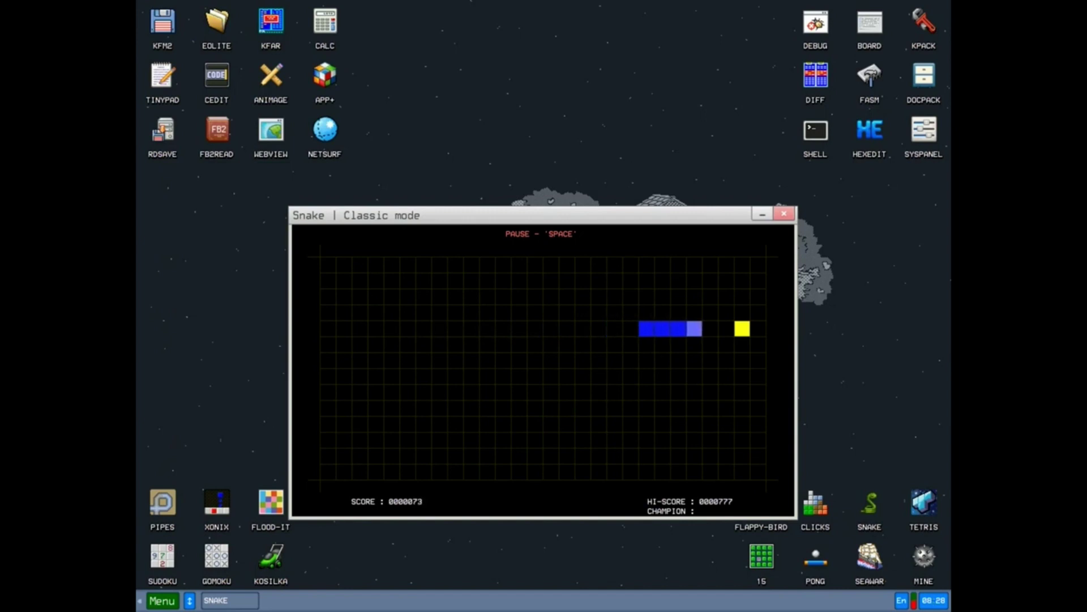
key("Down")
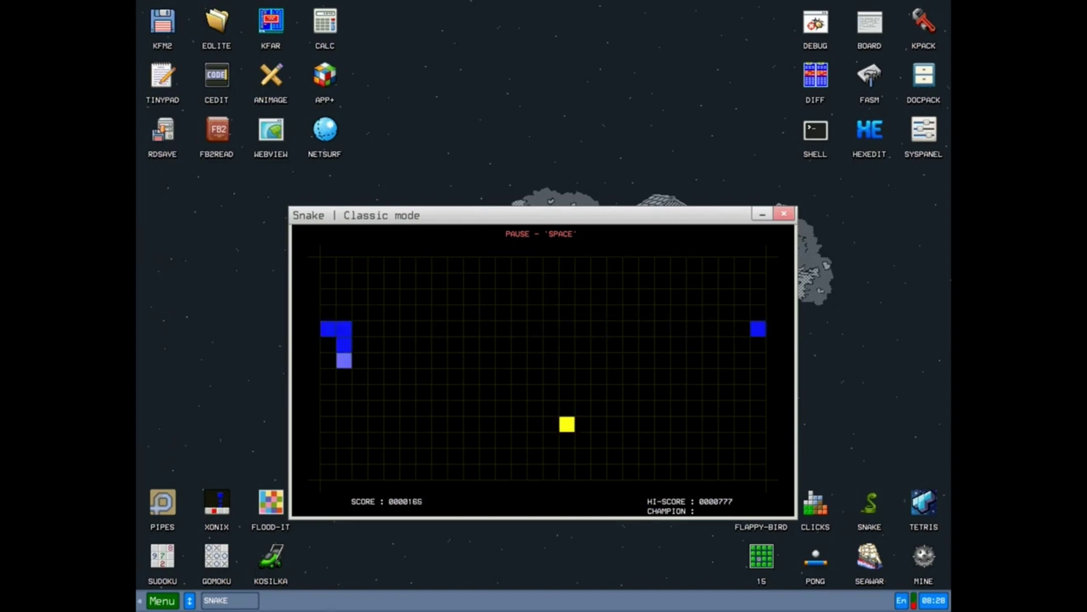
key("Right")
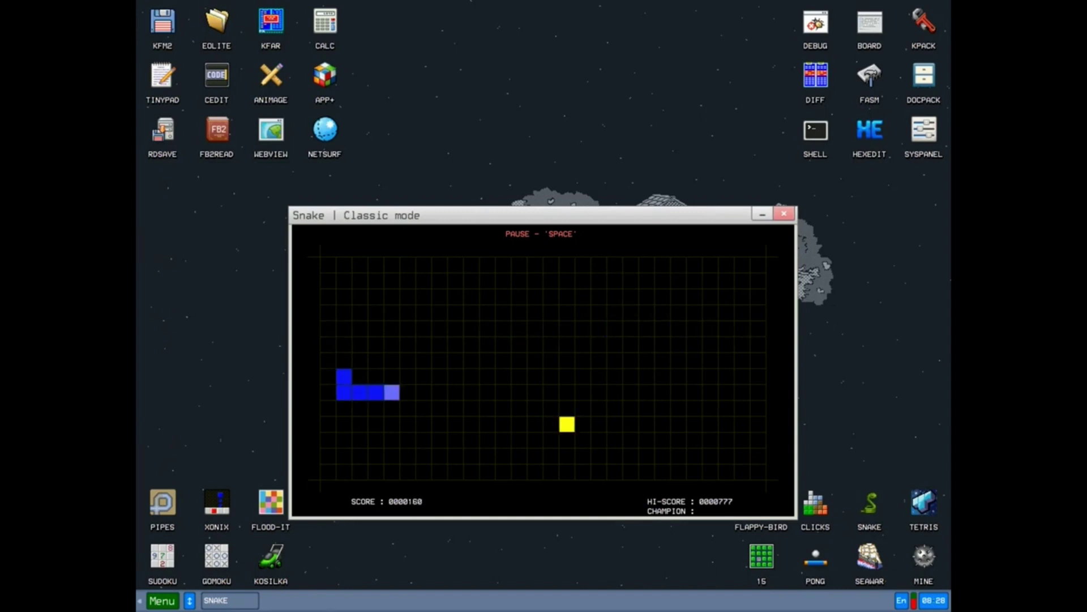
key("Down")
key("Right")
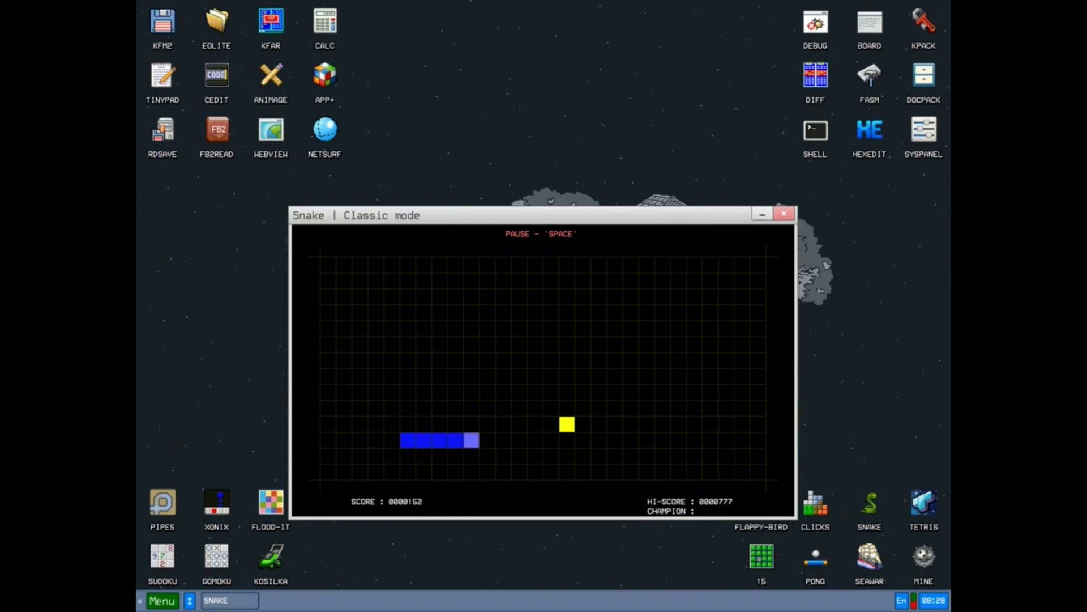
key("Up")
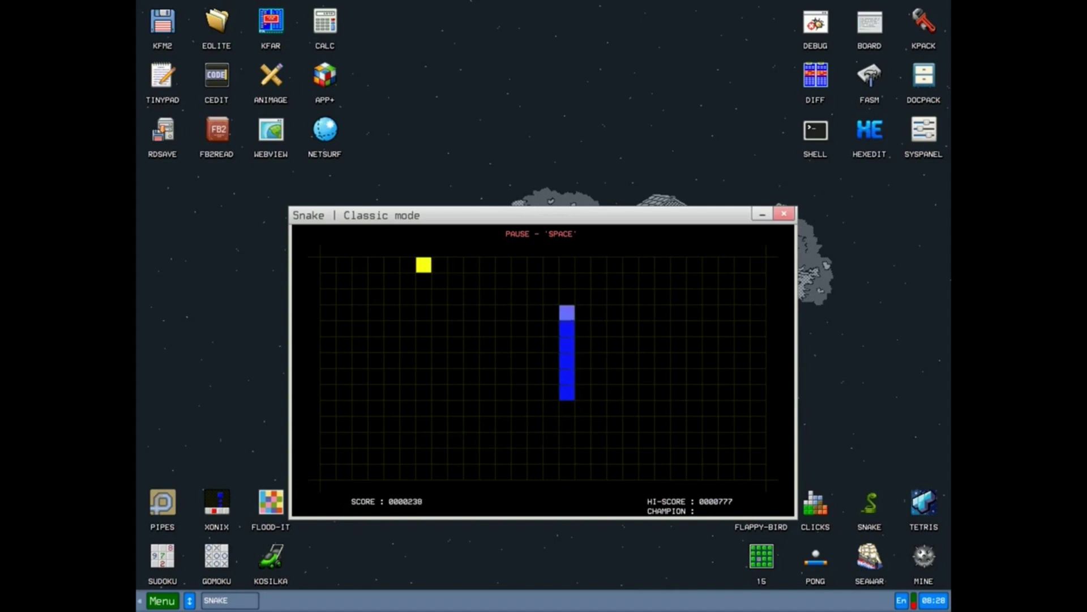
key("Left")
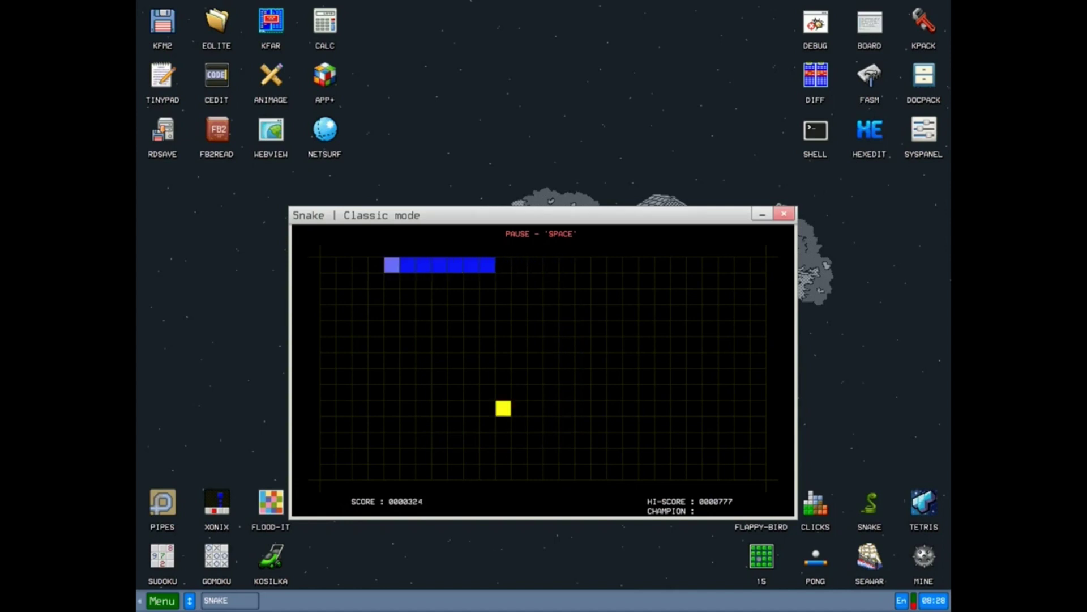
key("Right")
key("Down")
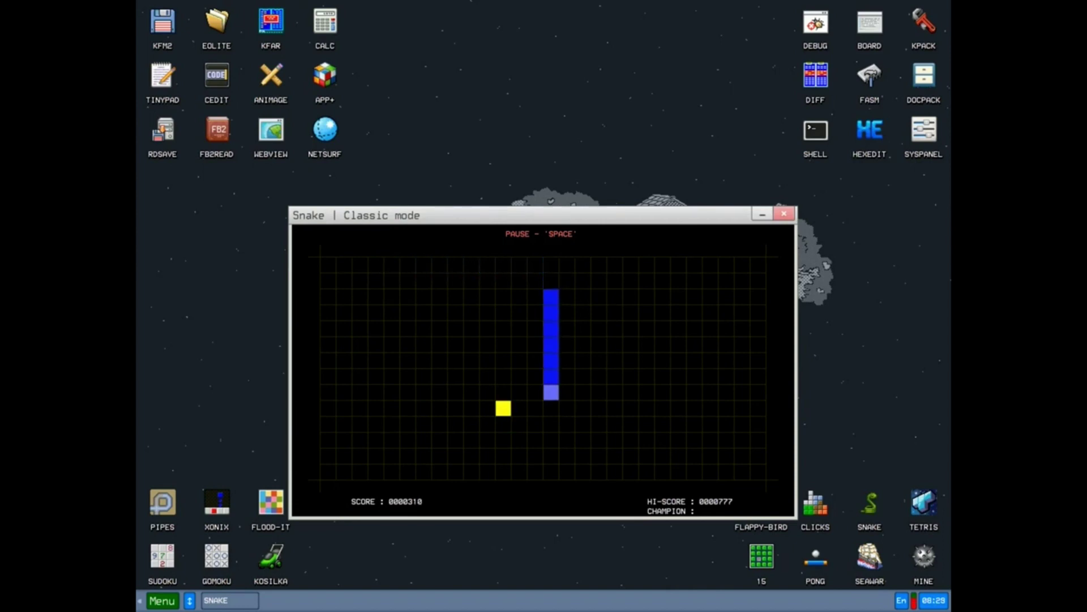
key("Left")
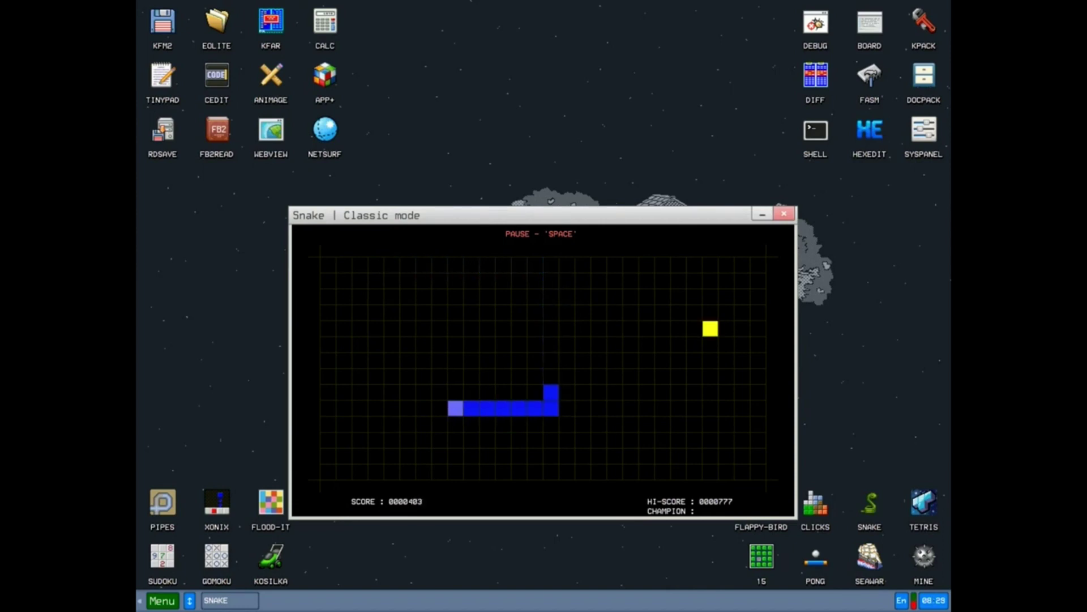
key("Up")
key("Right")
key("Up")
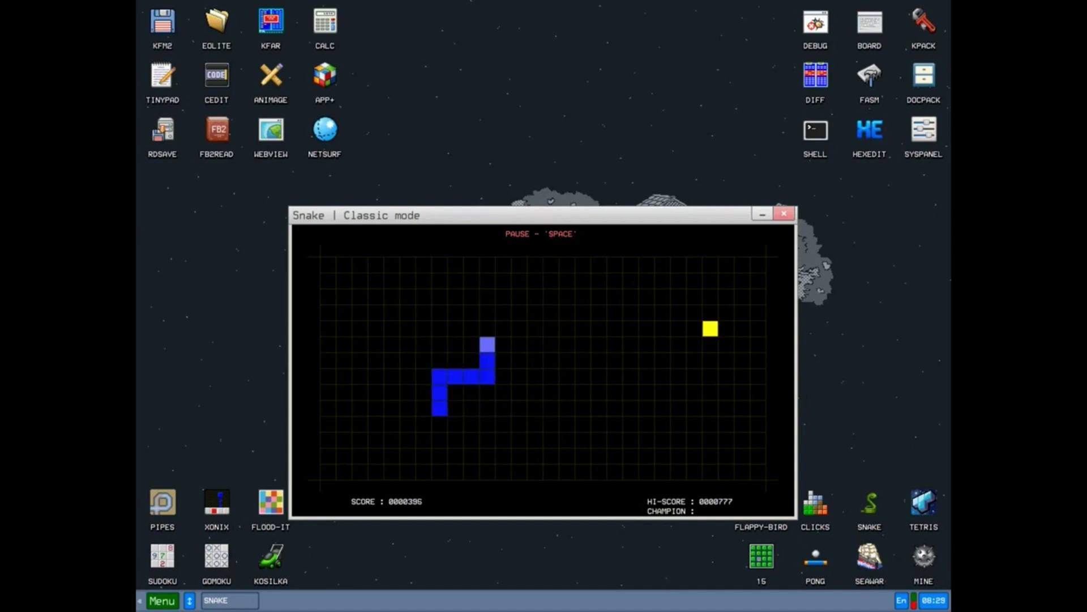
key("Right")
key("Up")
key("Right")
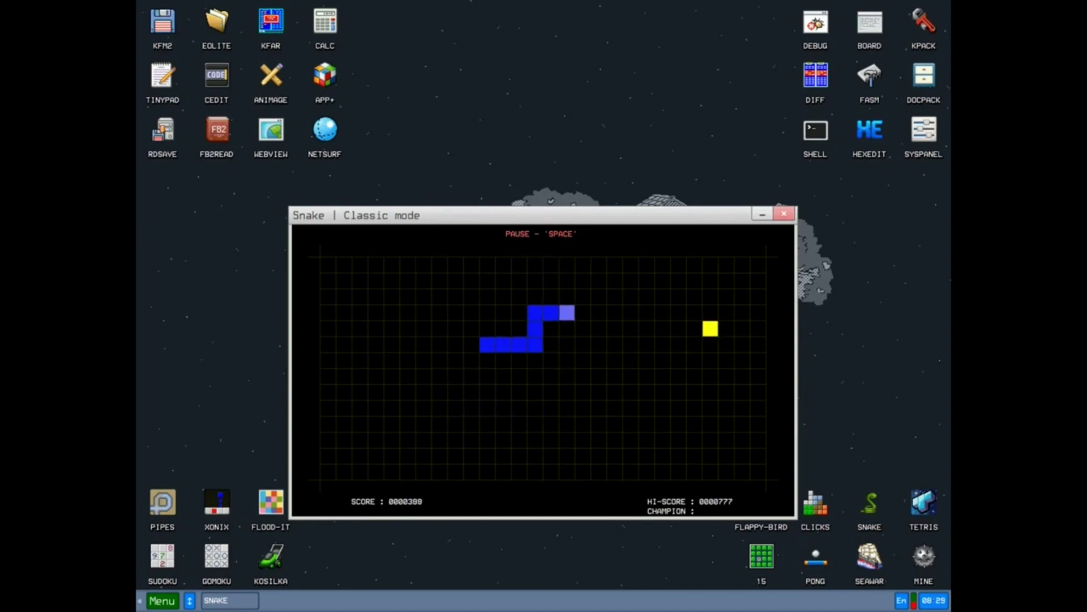
key("Left")
key("Up")
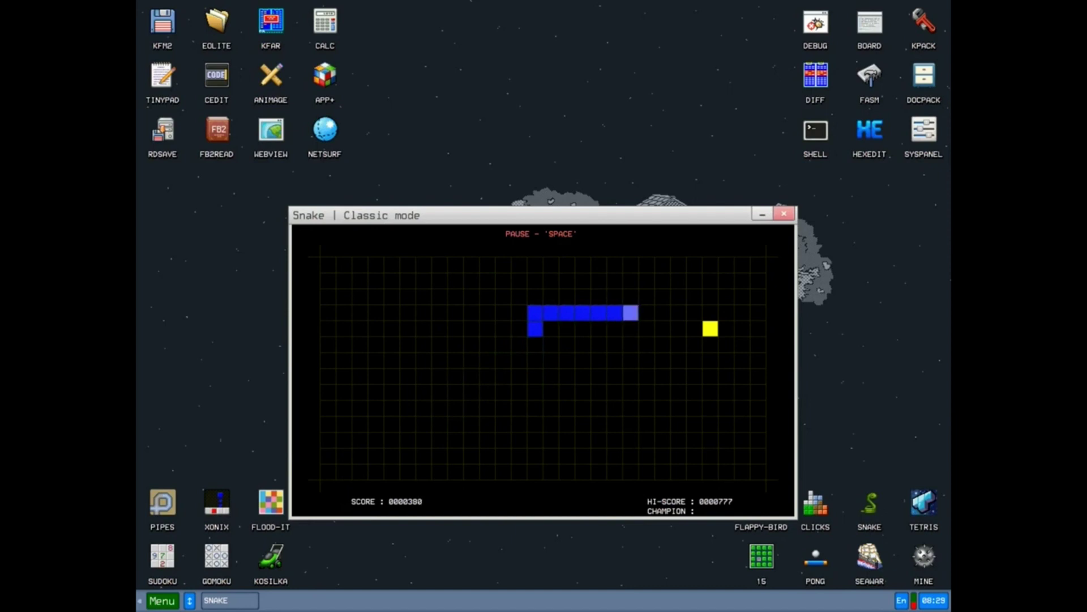
key("Down")
key("Up")
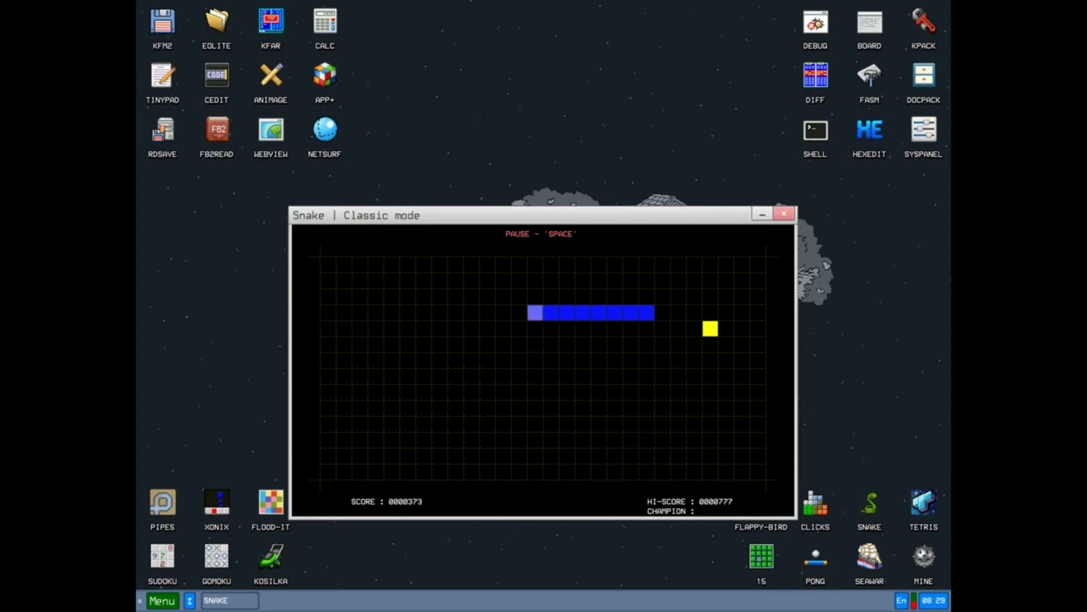
key("Down")
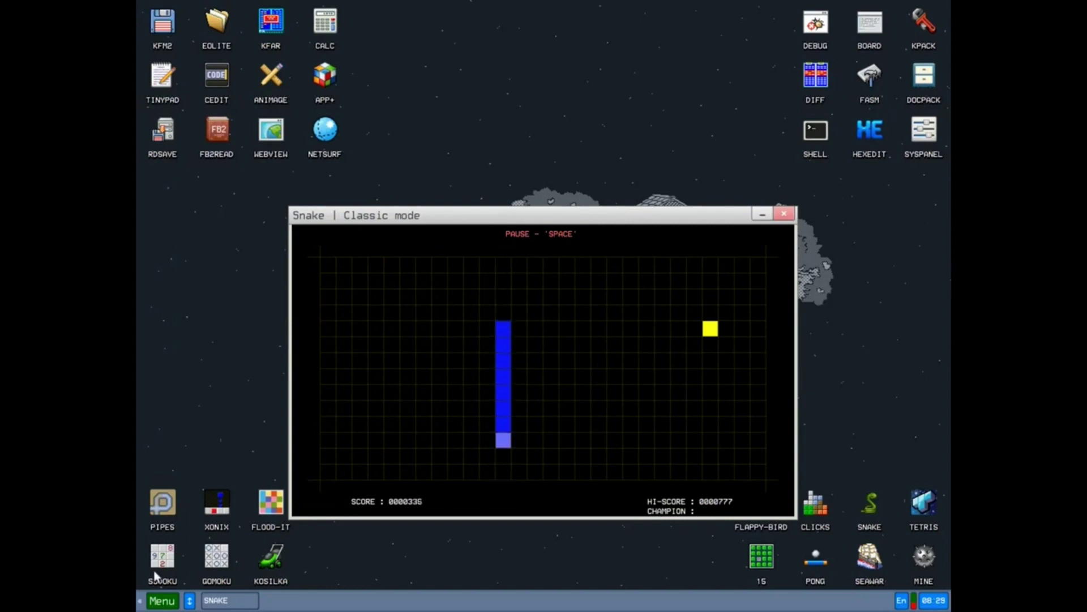
Quit the running Snake game and return to the empty desktop
left_click(162, 600)
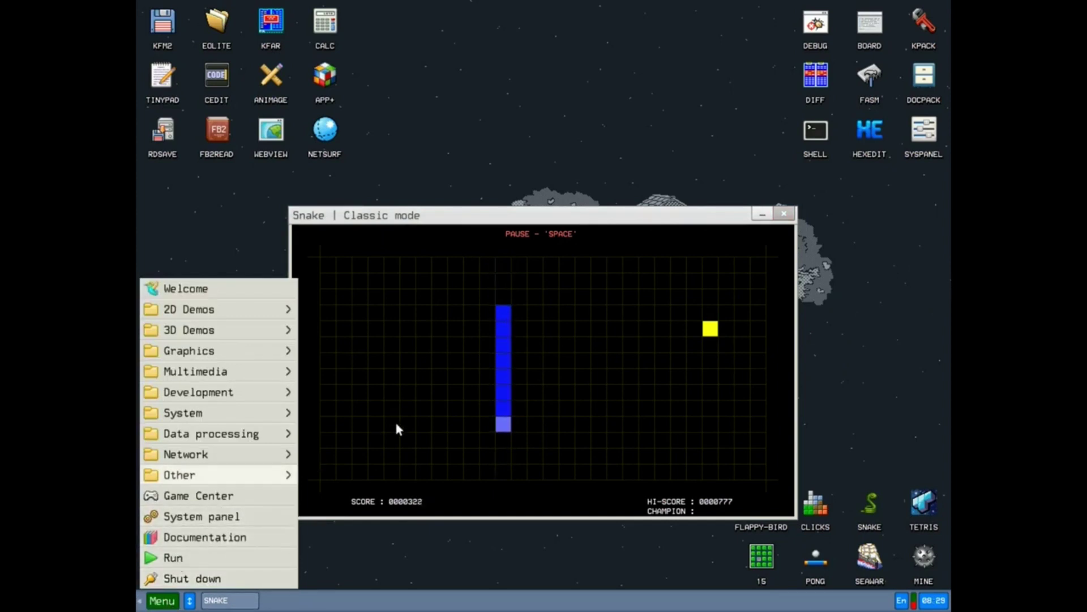
left_click(664, 295)
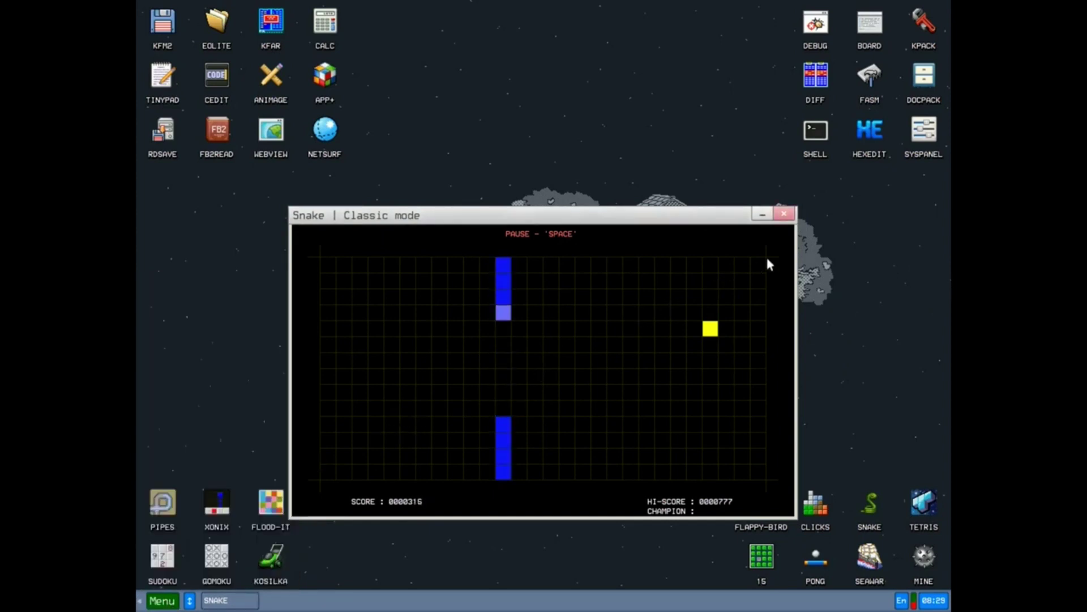
left_click(788, 214)
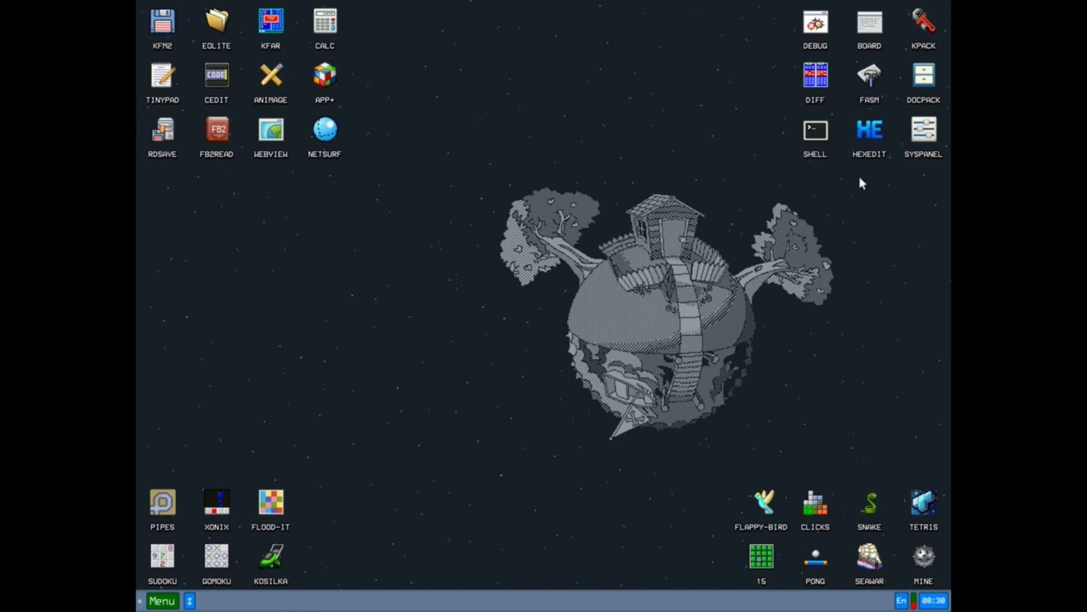
Launch the WebView browser from the desktop and try to load youtube in place of the WebView:home address
left_click(277, 145)
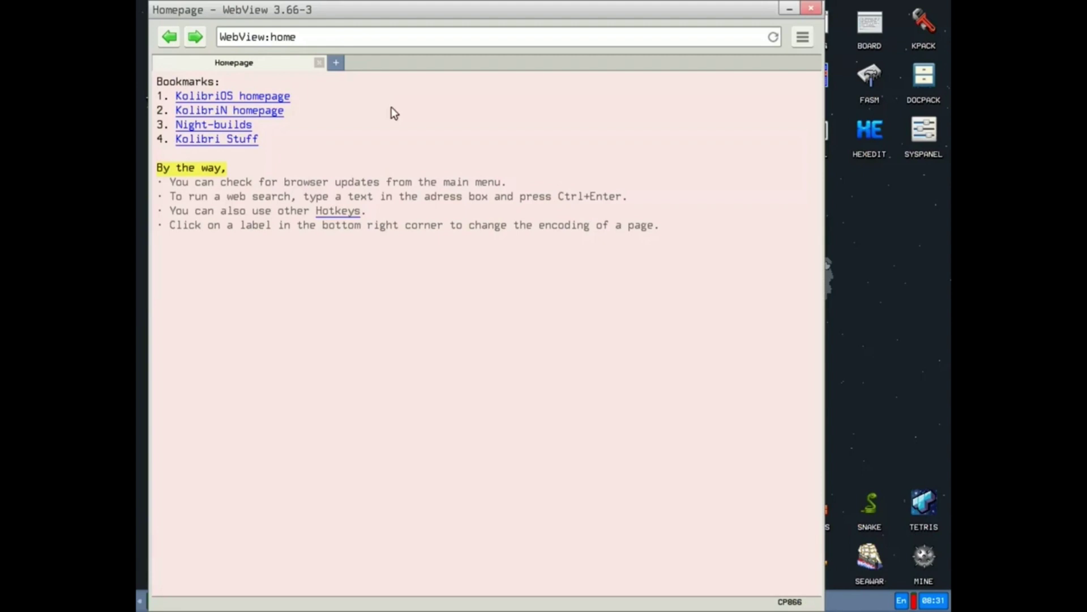
left_click(529, 36)
key("BackSpace")
key("BackSpace")
key("BackSpace")
key("BackSpace")
key("BackSpace")
key("BackSpace")
key("BackSpace")
key("BackSpace")
key("BackSpace")
key("BackSpace")
key("BackSpace")
key("BackSpace")
type("youtube")
key("Return")
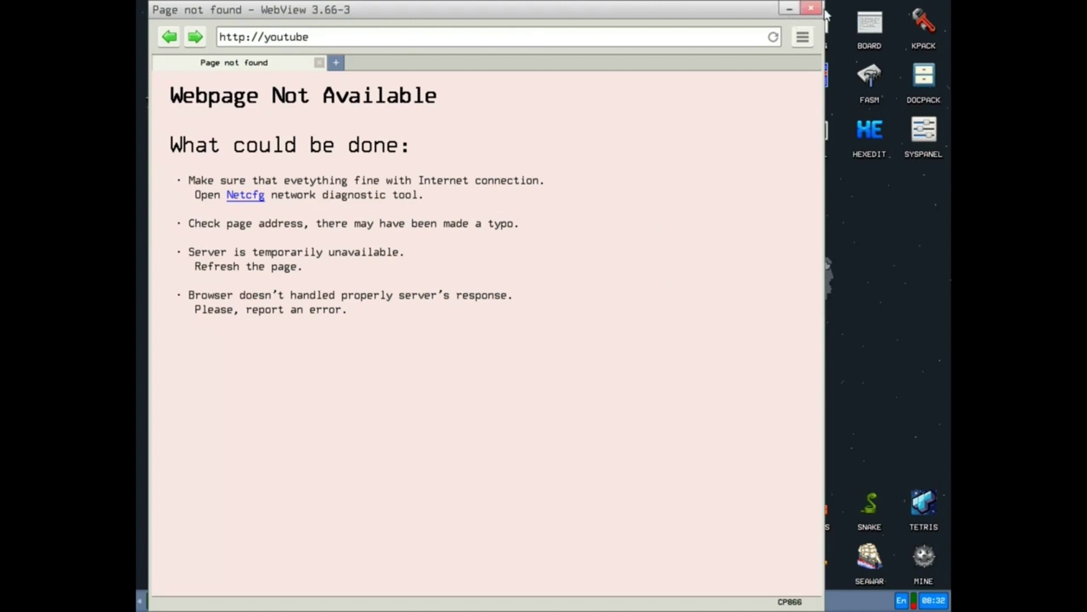
Minimise the WebView browser window and bring up the system's shutdown options
left_click(799, 11)
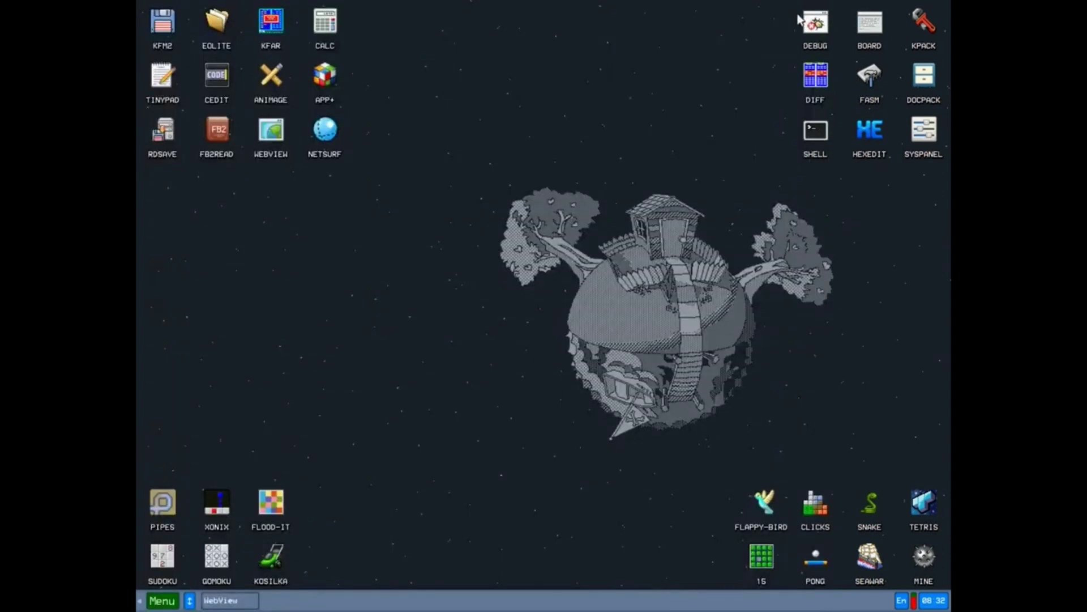
left_click(159, 602)
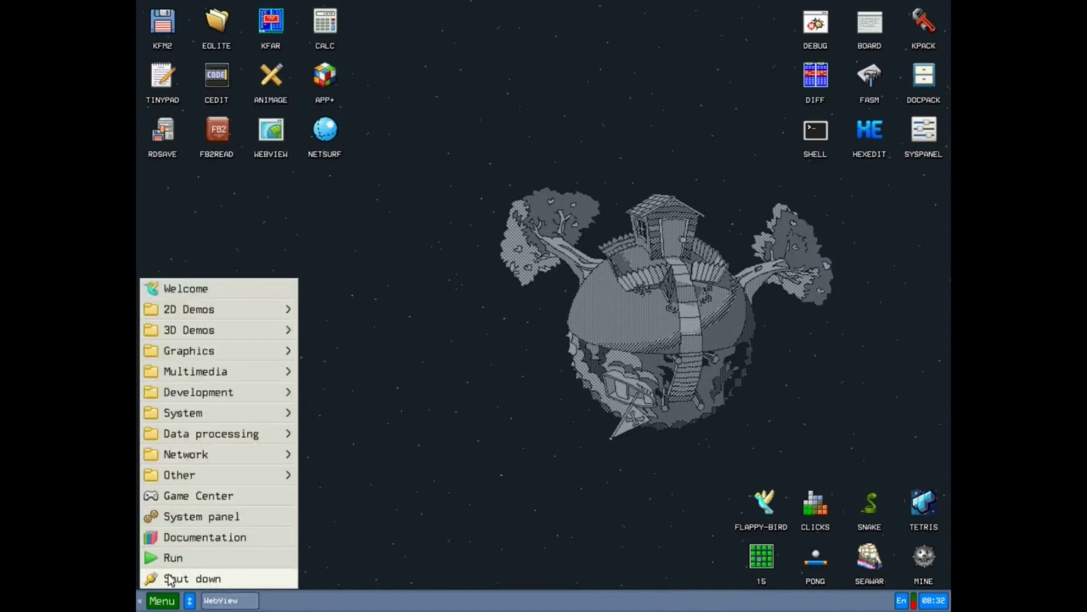
left_click(169, 579)
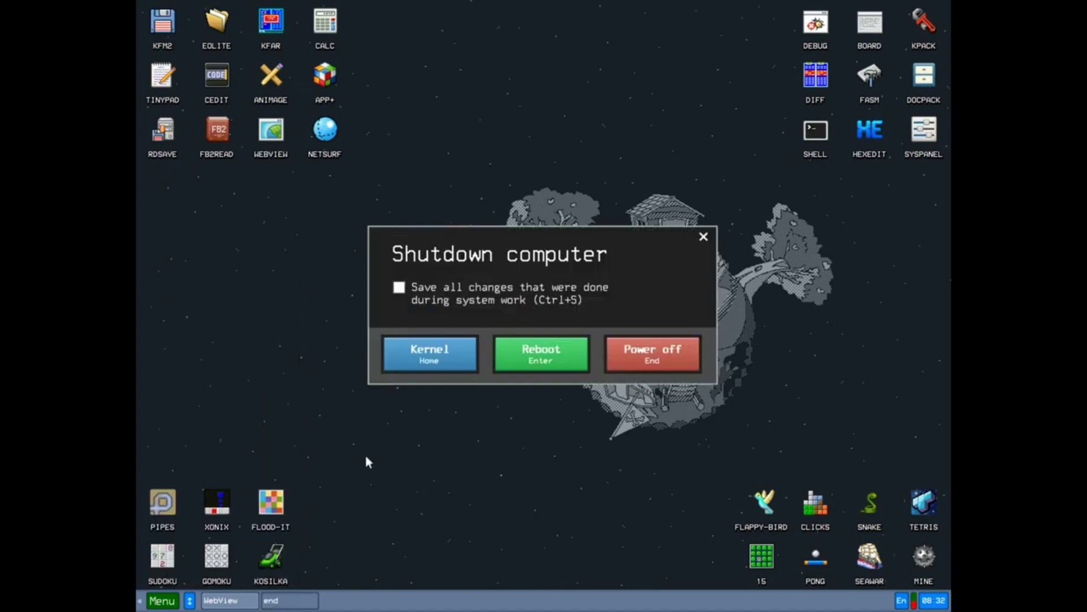